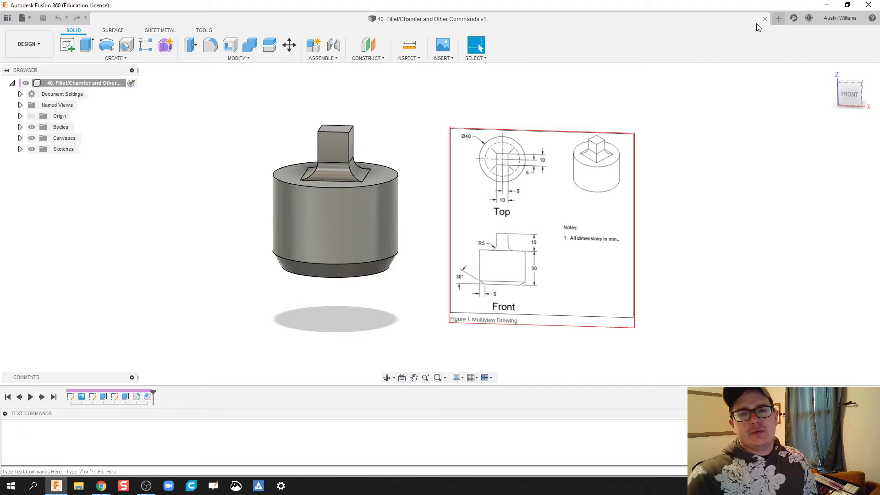
- Start a new design and insert image 2020-04-30_12-10-02 as a canvas on the XZ plane
{"action": "left_click", "coordinate": [778, 19]}
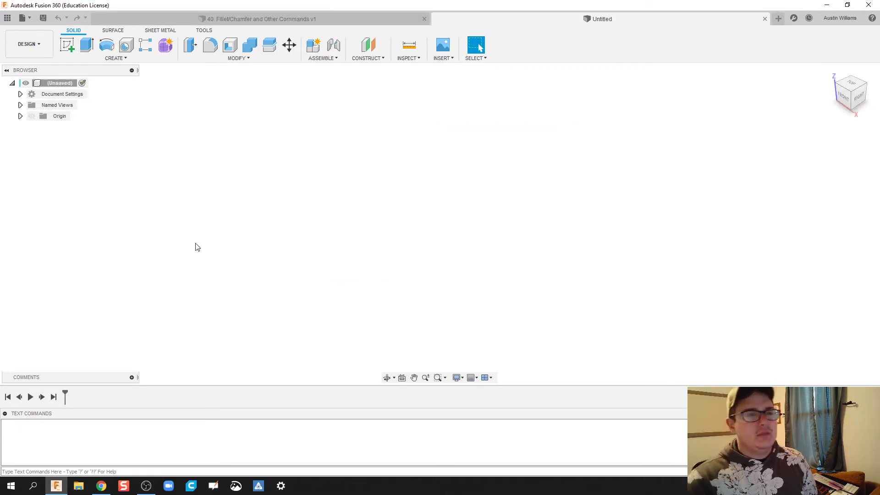
{"action": "left_click", "coordinate": [443, 58]}
{"action": "left_click", "coordinate": [457, 93]}
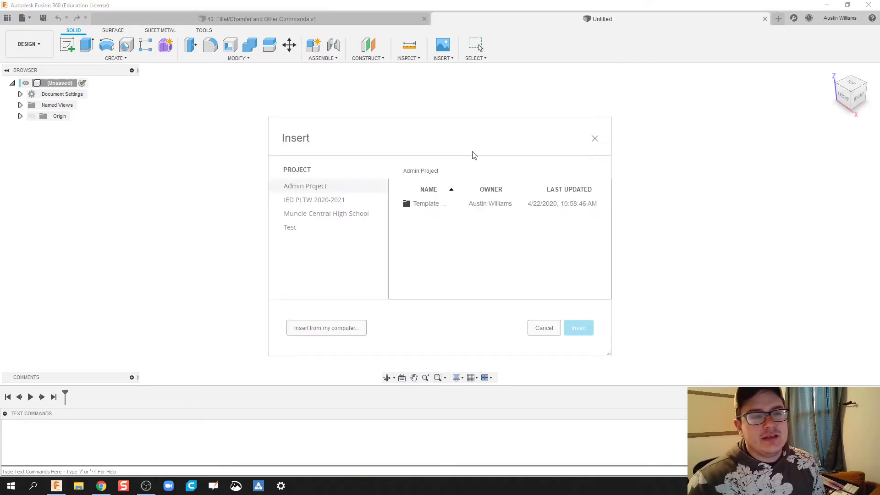
{"action": "left_click", "coordinate": [314, 330]}
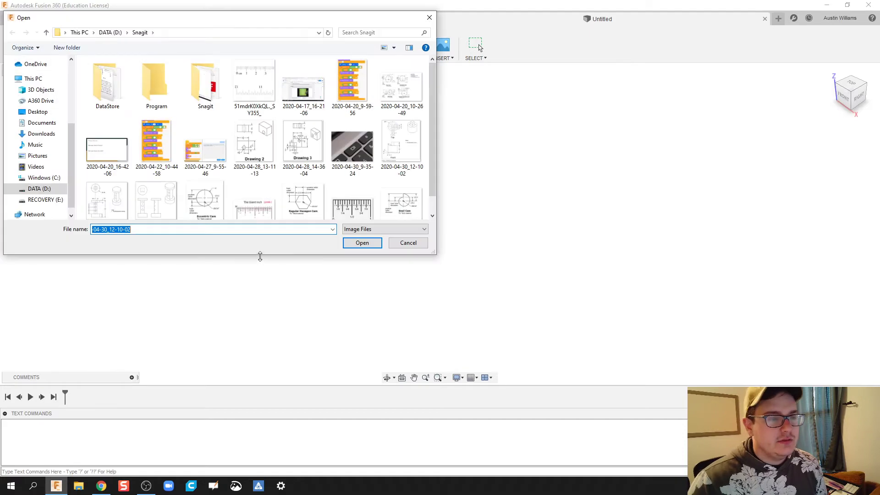
{"action": "double_click", "coordinate": [391, 130]}
{"action": "left_click", "coordinate": [461, 206]}
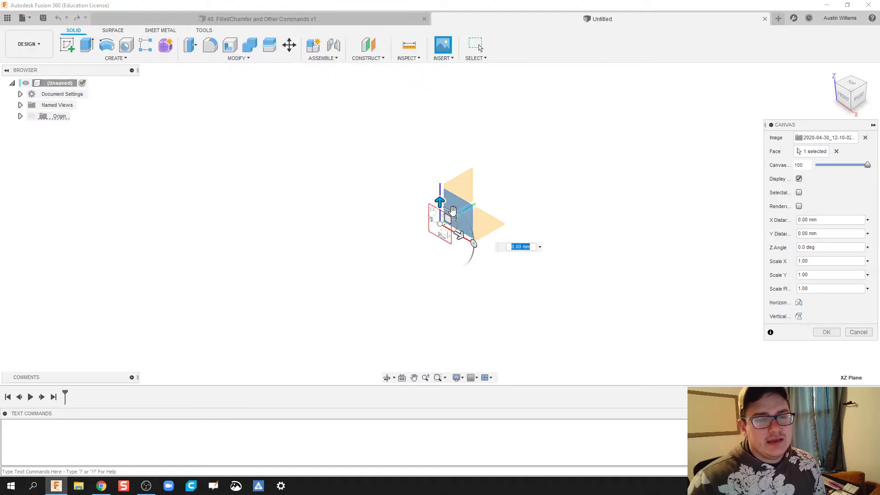
- Scale the reference canvas to fit, starting from a scale of 1, and confirm its placement
{"action": "left_click_drag", "start_coordinate": [537, 158], "coordinate": [558, 228]}
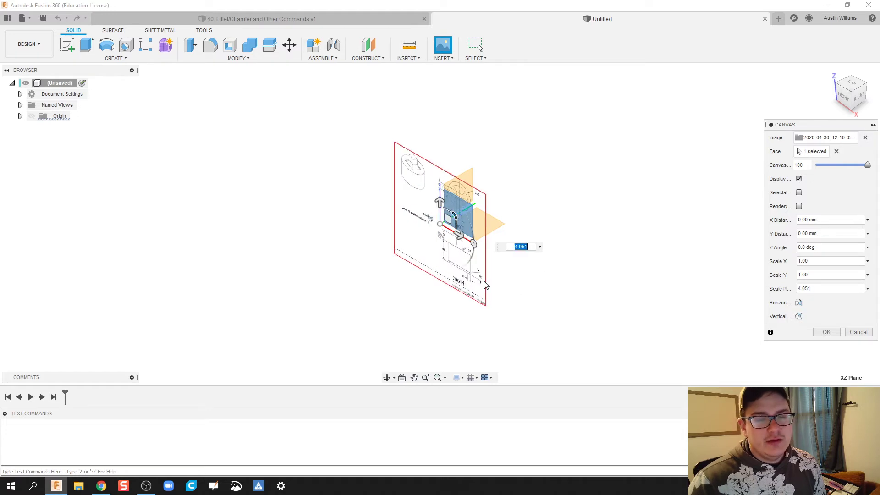
{"action": "type", "text": "1"}
{"action": "key", "text": "Return"}
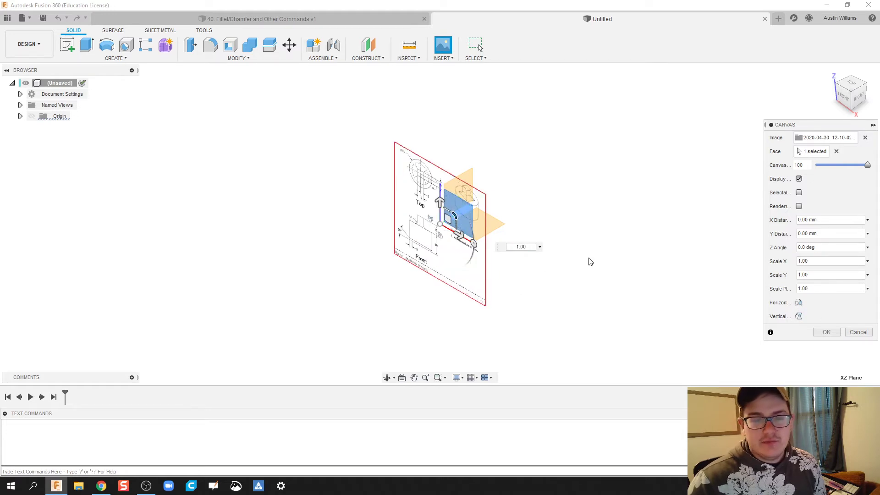
{"action": "left_click_drag", "start_coordinate": [454, 216], "coordinate": [579, 280]}
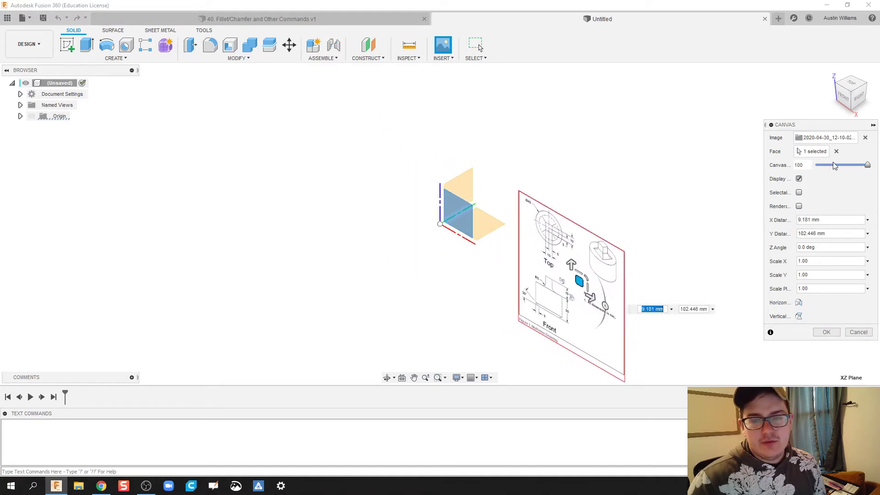
{"action": "left_click", "coordinate": [827, 332]}
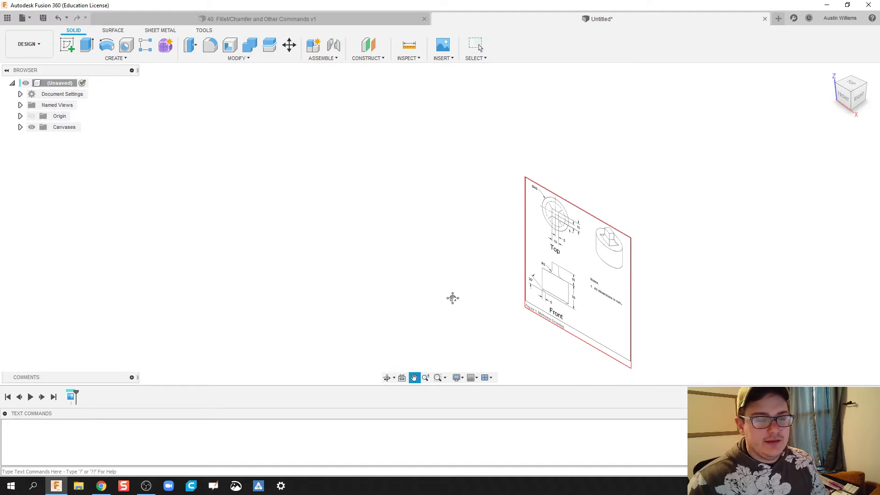
- Frame the drawing in the front view, then begin a new sketch with the origin planes visible
{"action": "left_click", "coordinate": [846, 99]}
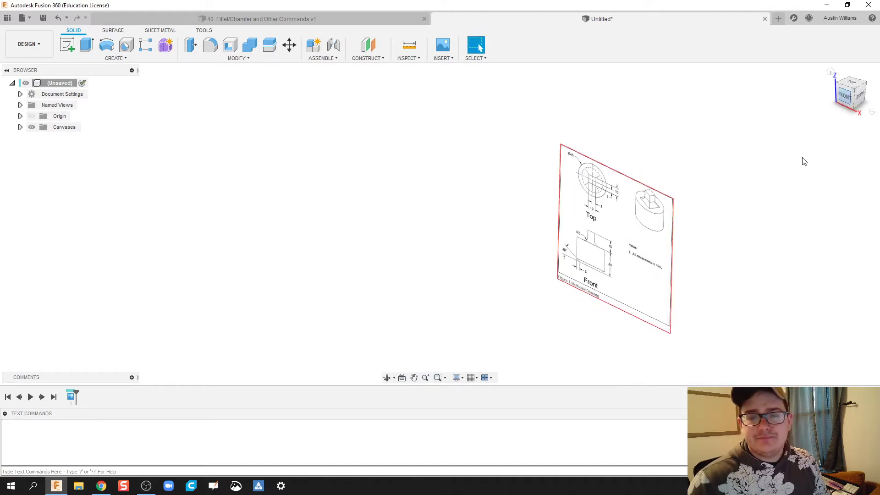
{"action": "middle_click_drag", "start_coordinate": [664, 259], "coordinate": [768, 257]}
{"action": "scroll", "coordinate": [684, 262], "scroll_direction": "up", "scroll_amount": 1}
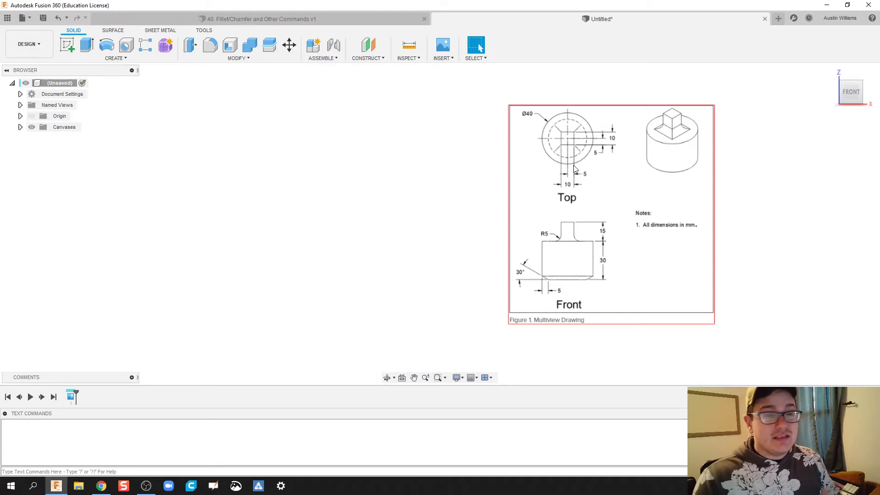
{"action": "left_click", "coordinate": [67, 45]}
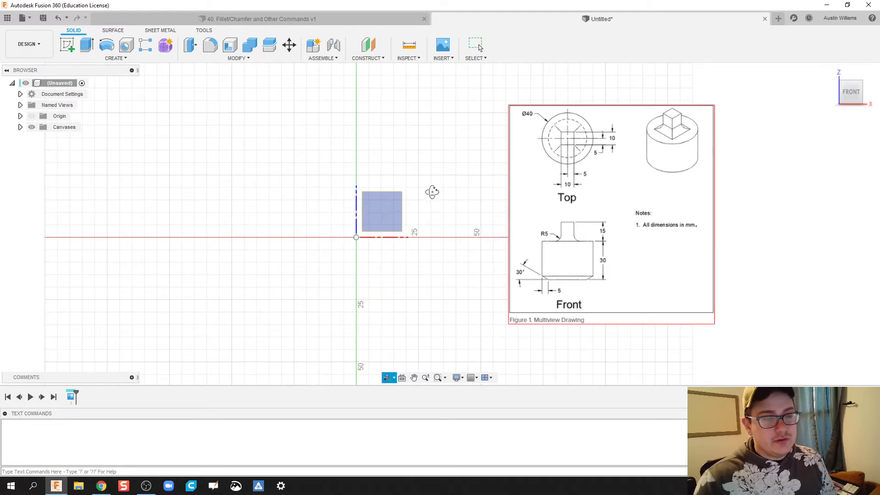
{"action": "middle_click_drag", "start_coordinate": [431, 191], "coordinate": [417, 193], "text": "shift"}
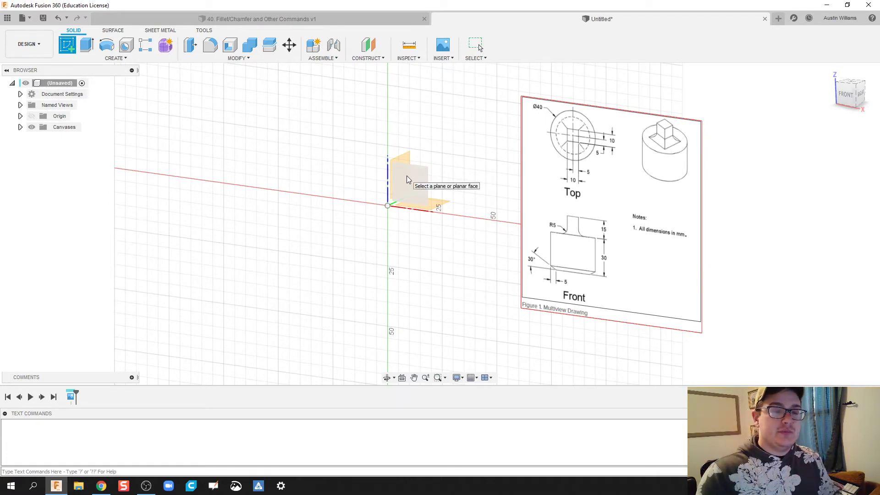
- Sketch a 40 mm diameter circle centred on the origin of the XY plane
{"action": "left_click", "coordinate": [439, 207]}
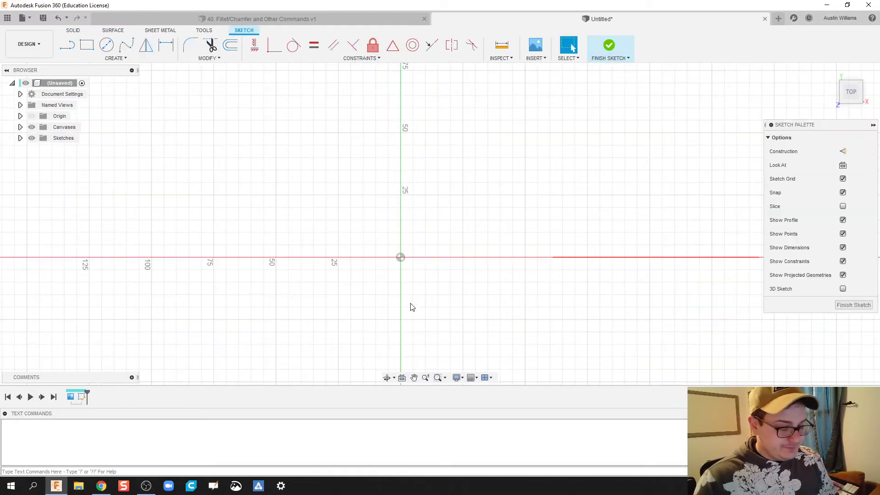
{"action": "key", "text": "c"}
{"action": "left_click", "coordinate": [401, 258]}
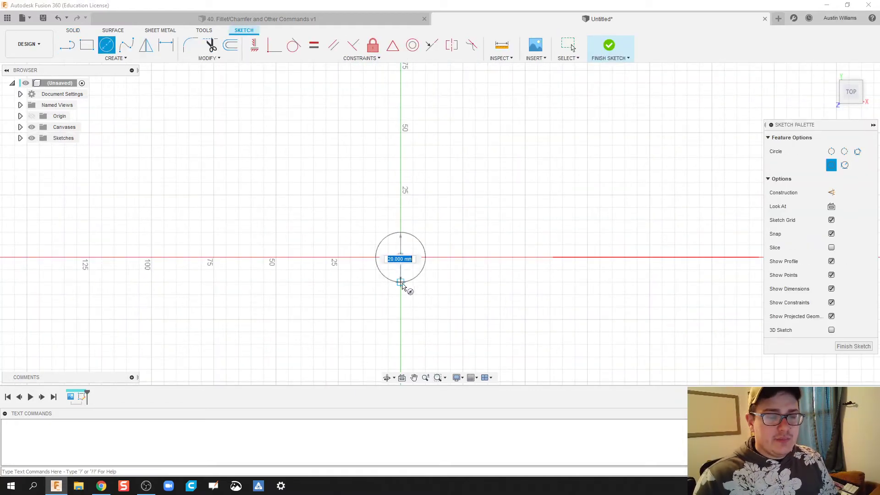
{"action": "type", "text": "40"}
{"action": "key", "text": "Return"}
{"action": "key", "text": "Escape"}
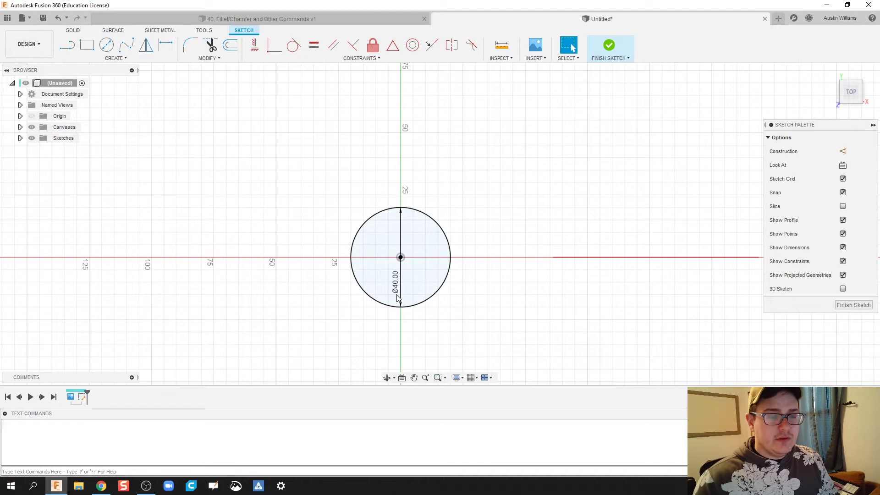
{"action": "left_click", "coordinate": [609, 46]}
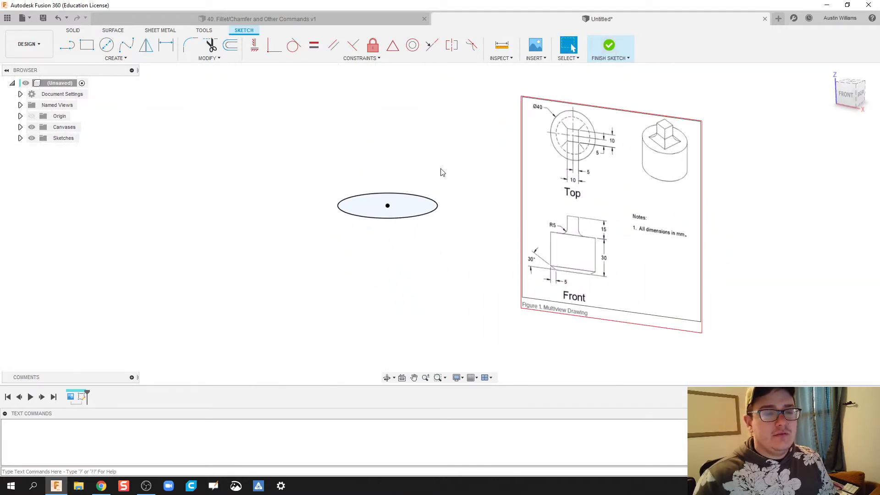
- Extrude the circle 30 mm upward into a solid cylinder
{"action": "mouse_move", "coordinate": [442, 171]}
{"action": "middle_mouse_down"}
{"action": "mouse_move", "coordinate": [441, 194]}
{"action": "mouse_move", "coordinate": [460, 195]}
{"action": "middle_mouse_up"}
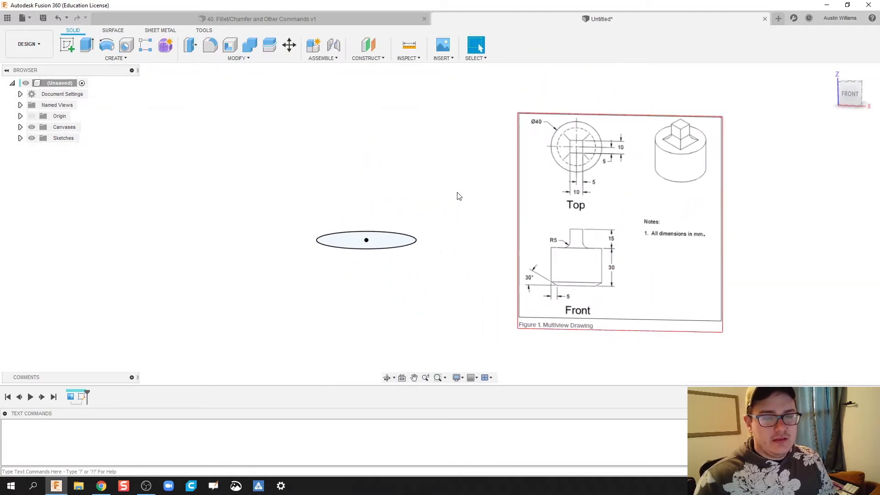
{"action": "left_click", "coordinate": [87, 44]}
{"action": "left_click_drag", "start_coordinate": [365, 233], "coordinate": [367, 156]}
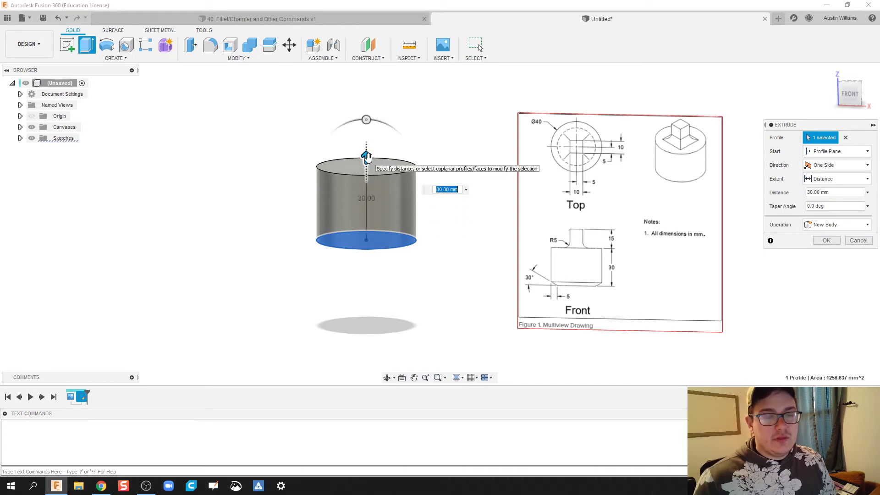
{"action": "key", "text": "Return"}
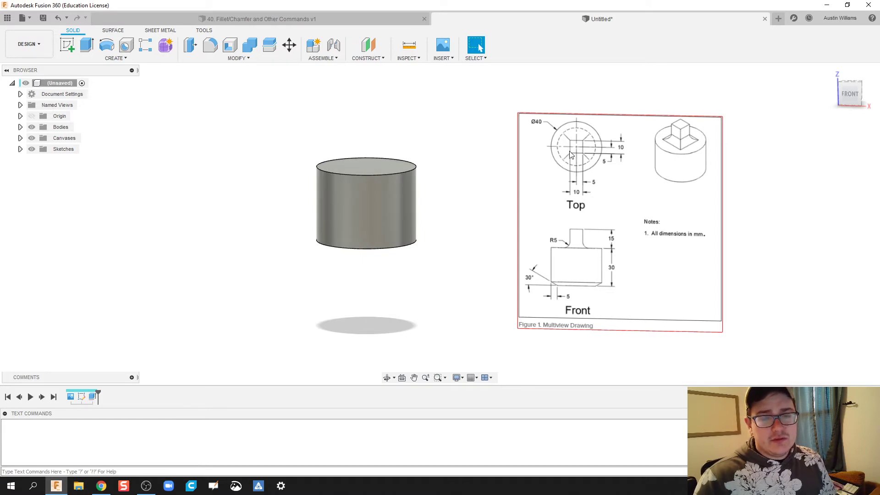
- Sketch a small centre-point square at the origin on the cylinder's top face
{"action": "left_click", "coordinate": [67, 45]}
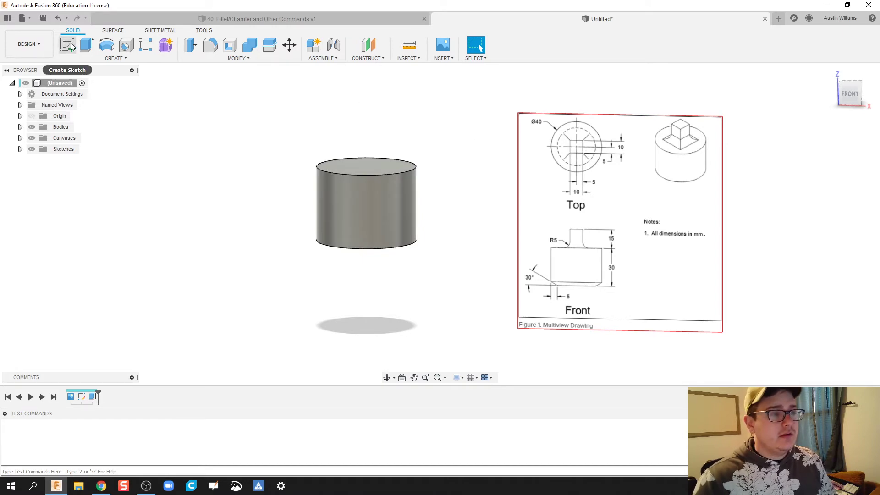
{"action": "left_click", "coordinate": [395, 167]}
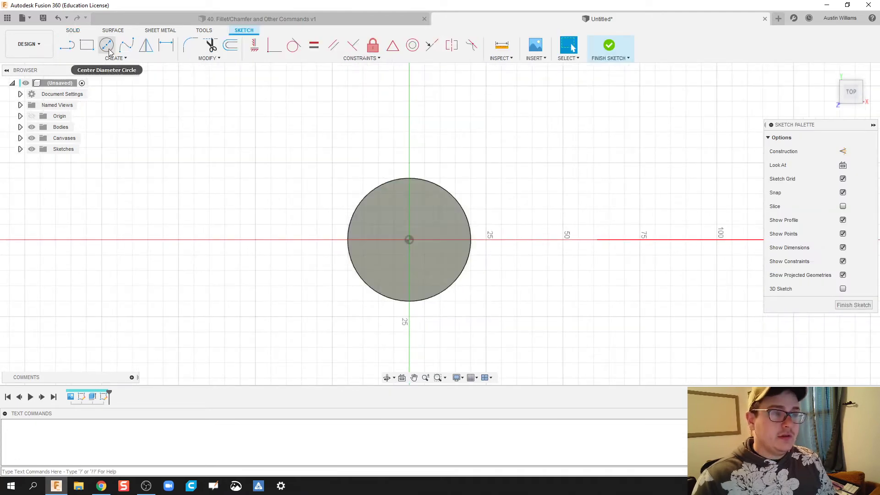
{"action": "left_click", "coordinate": [87, 44]}
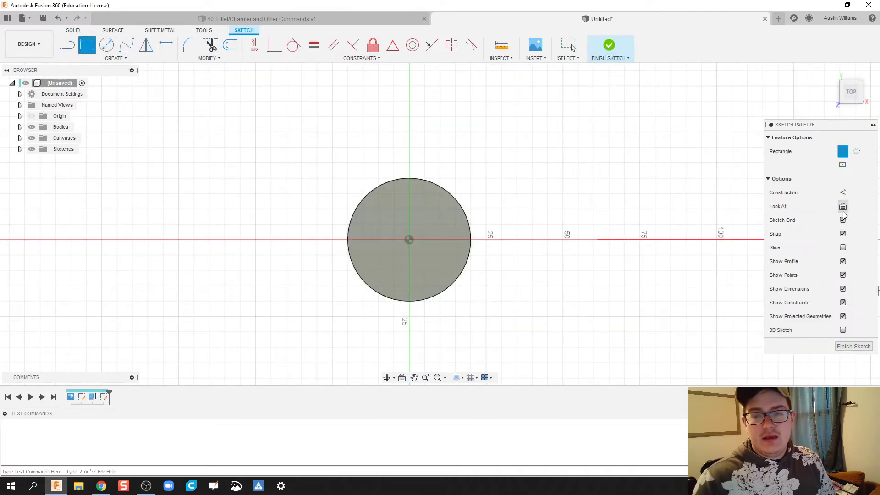
{"action": "left_click", "coordinate": [843, 165]}
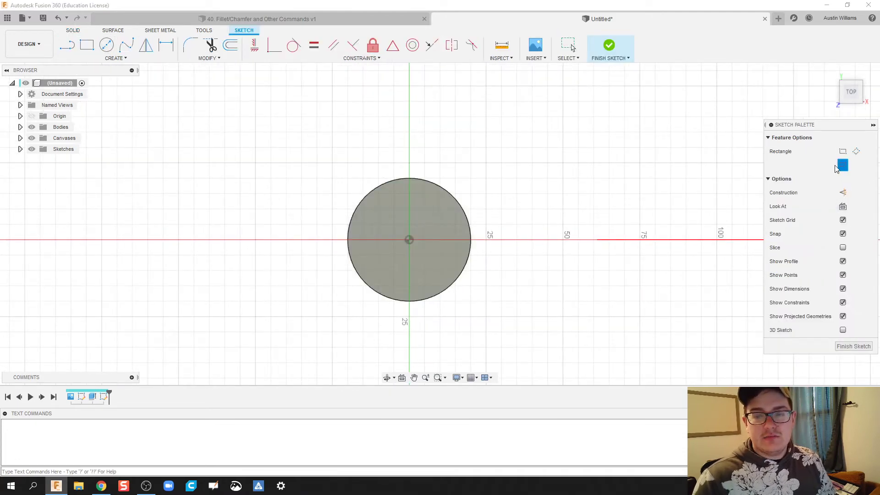
{"action": "left_click", "coordinate": [409, 239]}
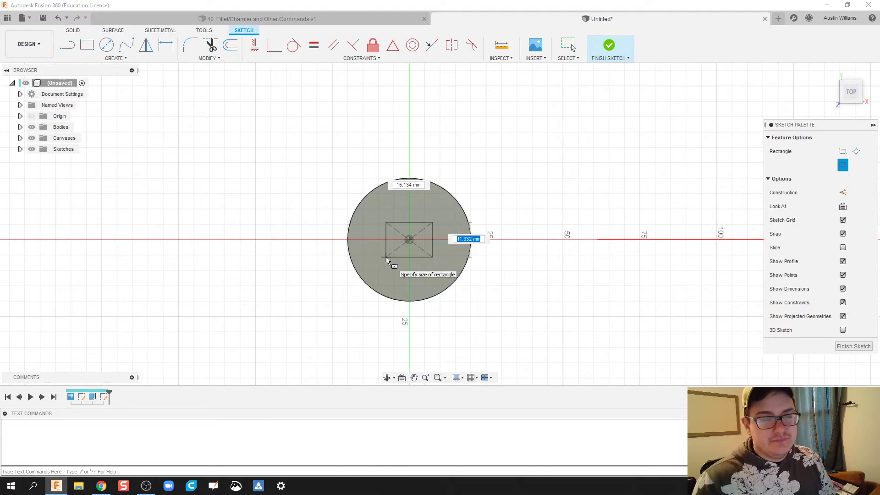
{"action": "left_click", "coordinate": [394, 255]}
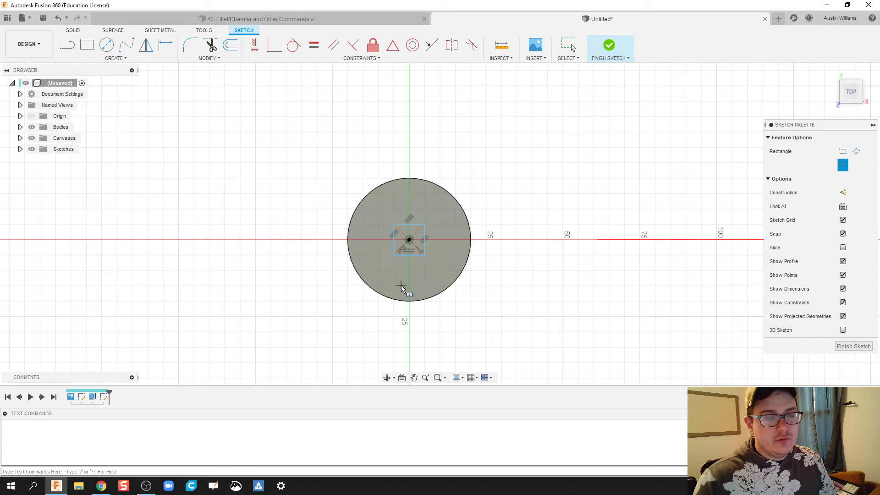
{"action": "left_click", "coordinate": [609, 45]}
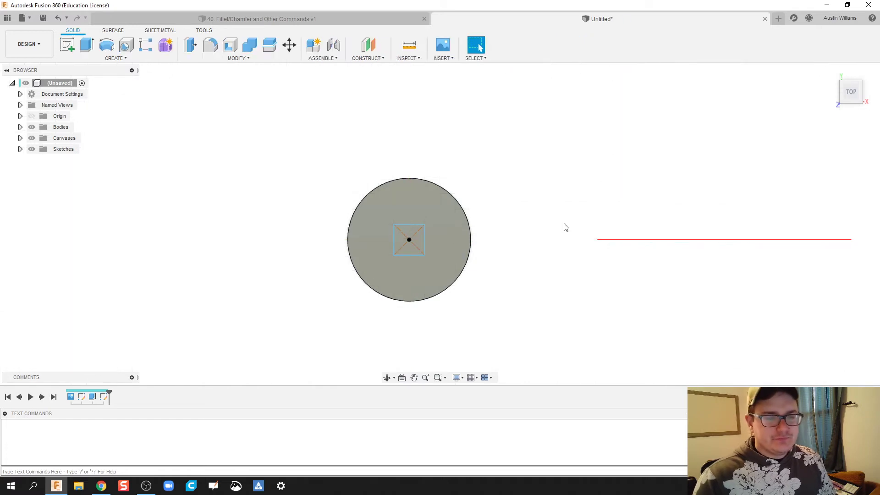
{"action": "middle_click_drag", "start_coordinate": [563, 279], "coordinate": [542, 222], "text": "shift"}
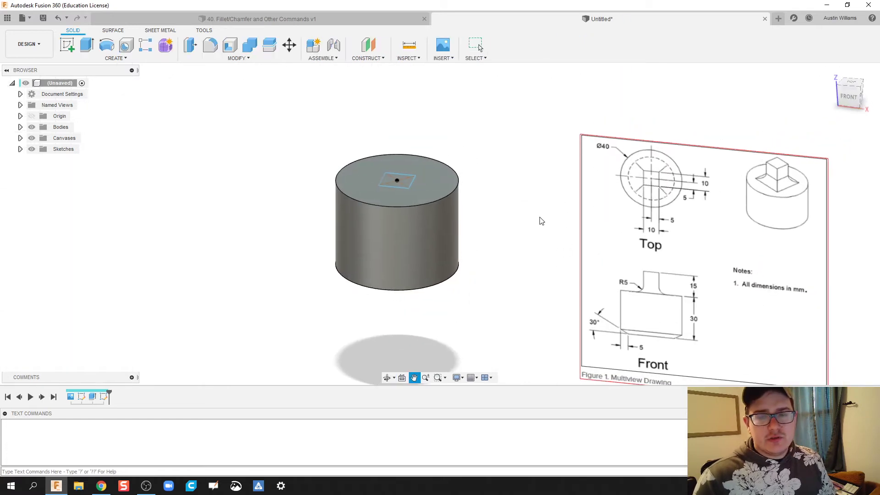
- Extrude the square profile 15 mm upward, joined to the cylinder, as the post
{"action": "left_click", "coordinate": [87, 45]}
{"action": "left_click", "coordinate": [393, 194]}
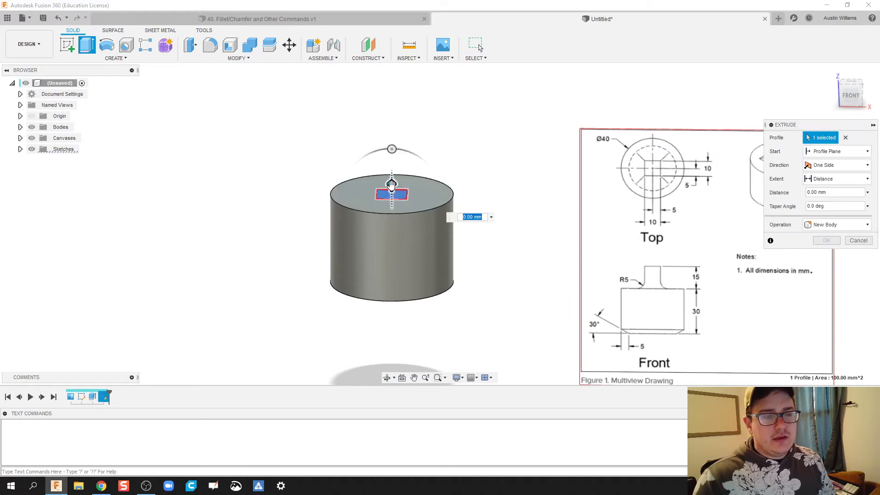
{"action": "left_click_drag", "start_coordinate": [394, 162], "coordinate": [394, 136]}
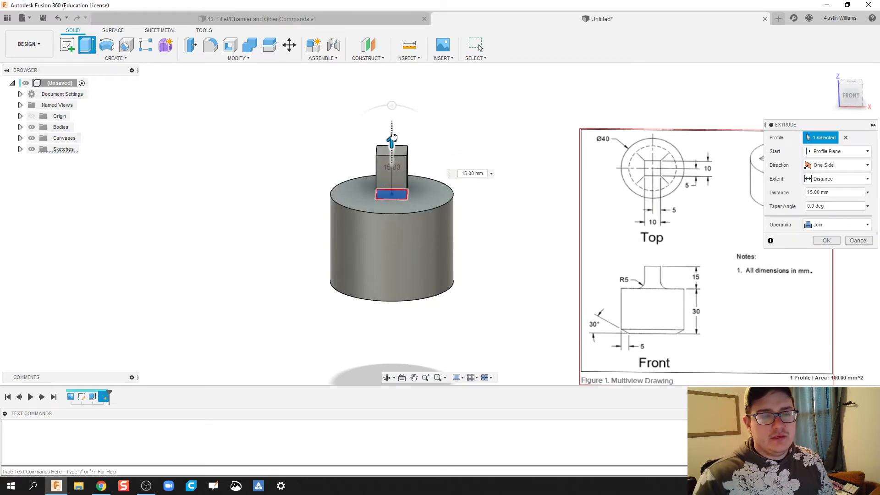
{"action": "key", "text": "Return"}
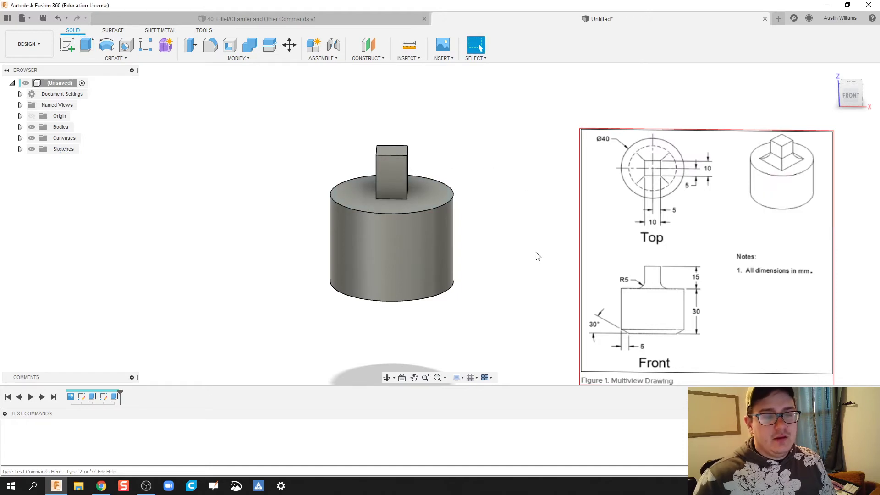
{"action": "middle_click_drag", "start_coordinate": [535, 256], "coordinate": [493, 204]}
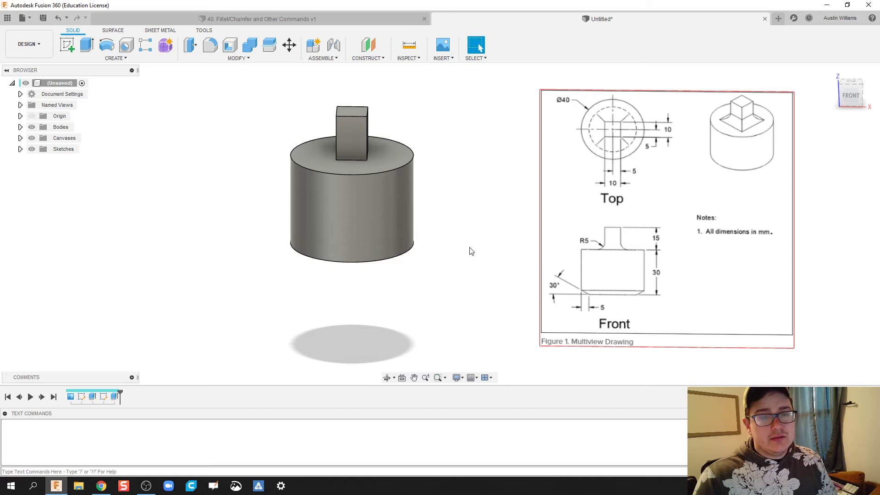
- Start a fillet and select the four edges where the post meets the cylinder top
{"action": "left_click", "coordinate": [210, 46]}
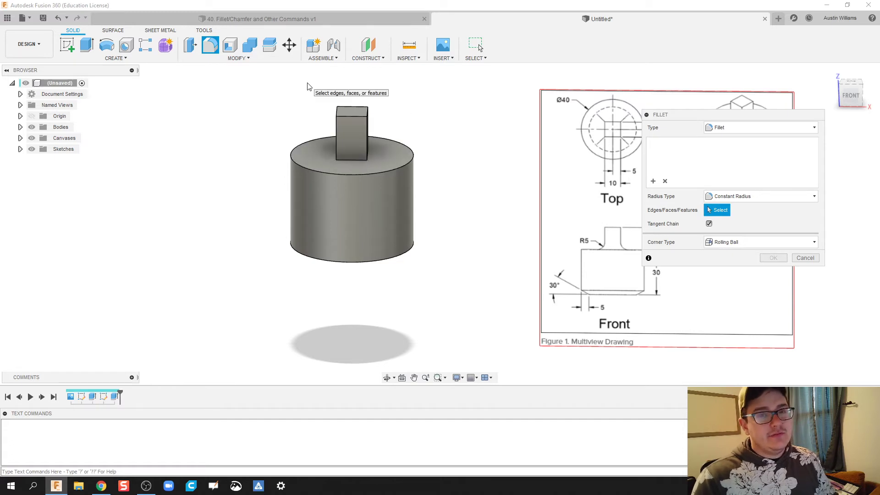
{"action": "scroll", "coordinate": [361, 169], "scroll_direction": "up", "scroll_amount": 1}
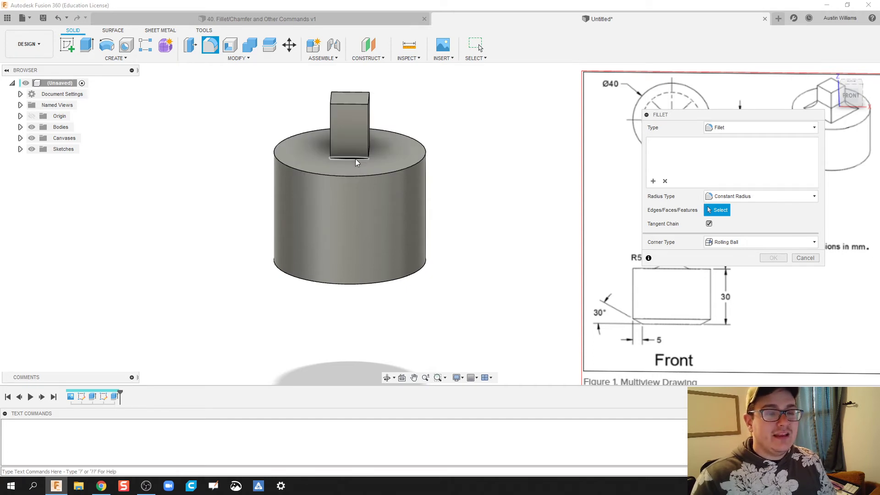
{"action": "scroll", "coordinate": [356, 158], "scroll_direction": "up", "scroll_amount": 1}
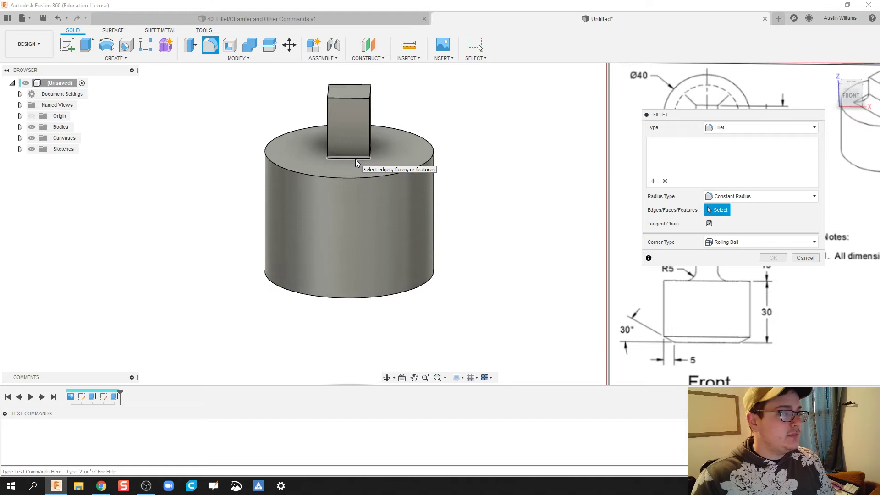
{"action": "left_click", "coordinate": [355, 158]}
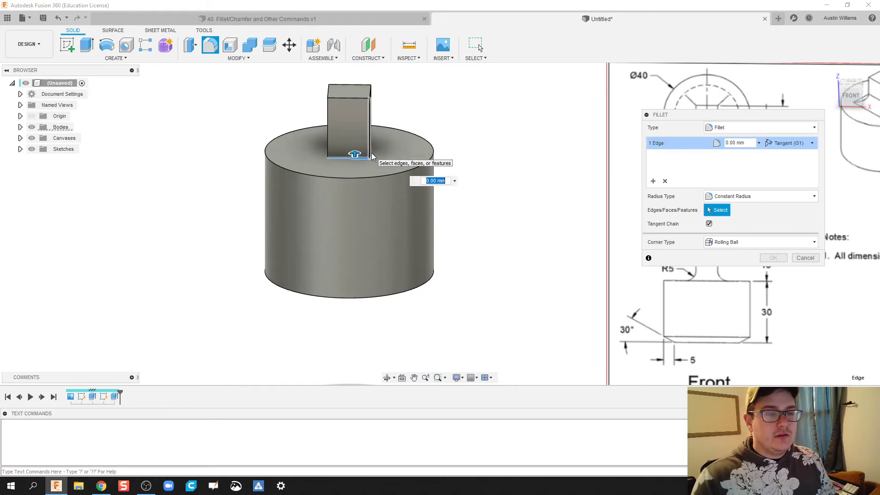
{"action": "middle_click_drag", "start_coordinate": [444, 153], "coordinate": [436, 150], "text": "shift"}
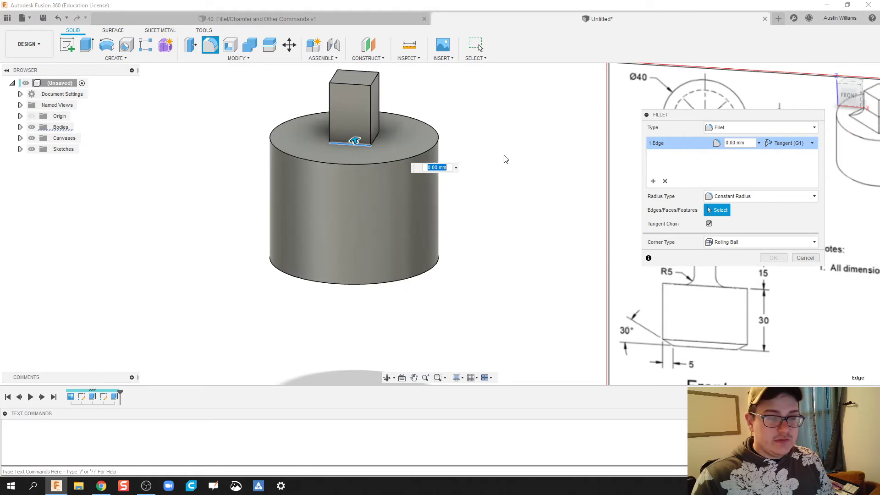
{"action": "middle_click_drag", "start_coordinate": [505, 157], "coordinate": [449, 137], "text": "shift"}
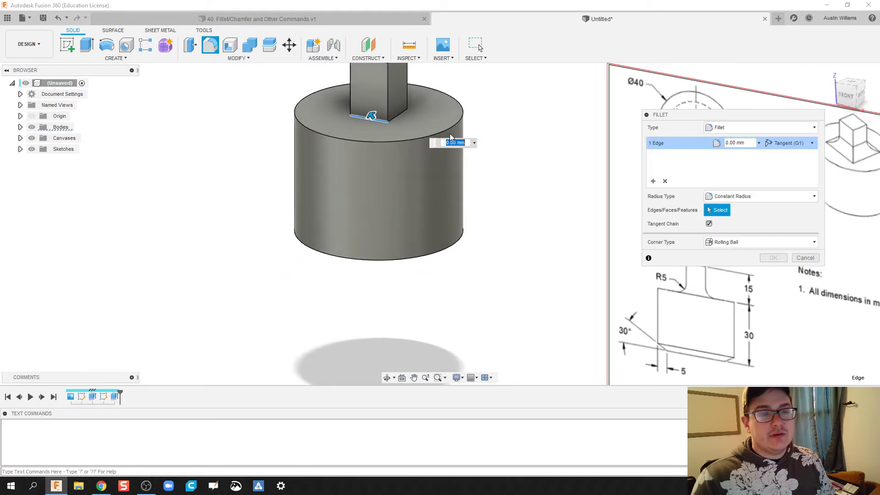
{"action": "left_click", "coordinate": [397, 117]}
{"action": "middle_click_drag", "start_coordinate": [509, 207], "coordinate": [497, 174], "text": "shift"}
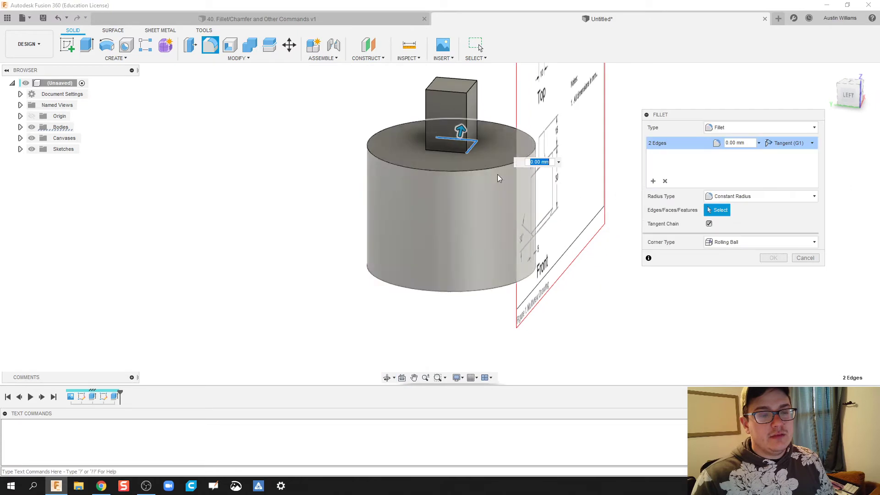
{"action": "left_click", "coordinate": [451, 152]}
{"action": "mouse_move", "coordinate": [559, 234]}
{"action": "middle_mouse_down", "text": "shift"}
{"action": "mouse_move", "coordinate": [572, 230]}
{"action": "mouse_move", "coordinate": [573, 243]}
{"action": "middle_mouse_up", "text": "shift"}
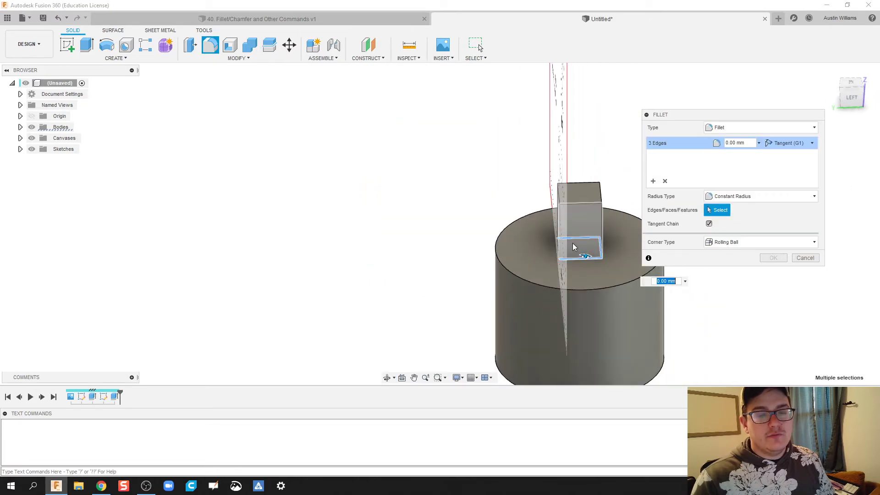
{"action": "left_click", "coordinate": [557, 249]}
- Set the fillet radius to 5 mm and apply it
{"action": "middle_click_drag", "start_coordinate": [667, 297], "coordinate": [410, 293], "text": "shift"}
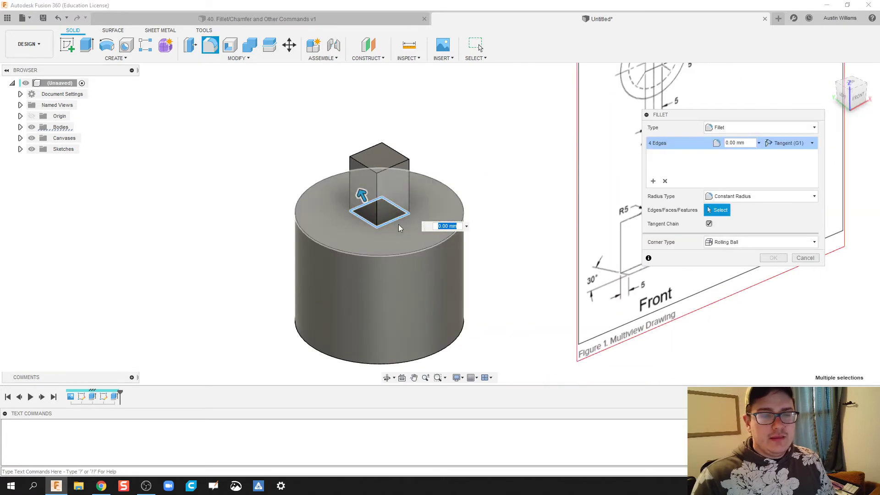
{"action": "left_click_drag", "start_coordinate": [361, 196], "coordinate": [358, 189]}
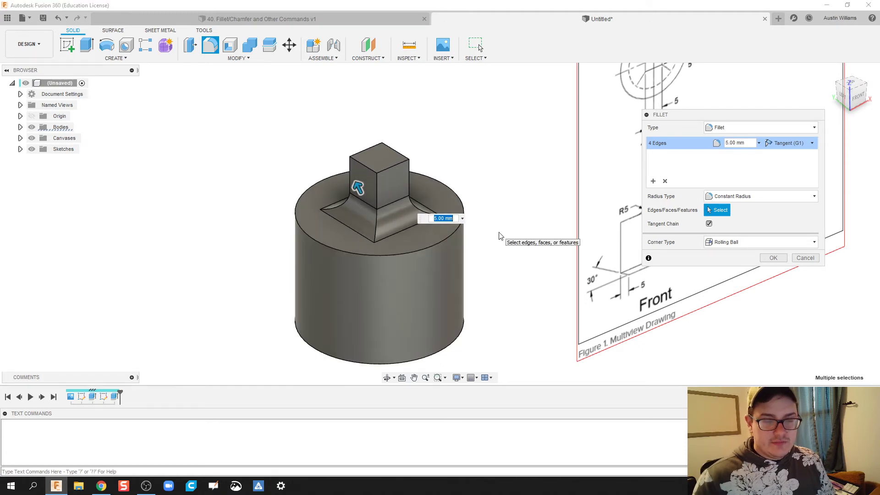
{"action": "key", "text": "Return"}
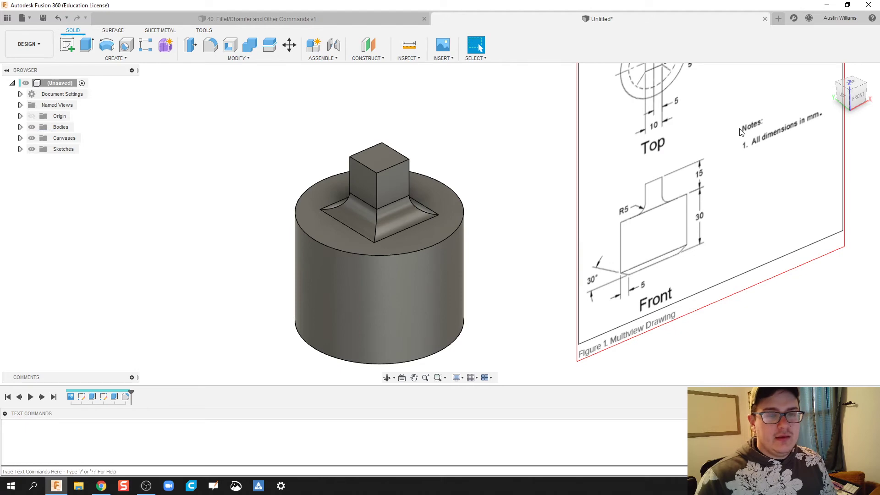
- From the front view, start a chamfer on the cylinder's bottom edge
{"action": "left_click", "coordinate": [853, 94]}
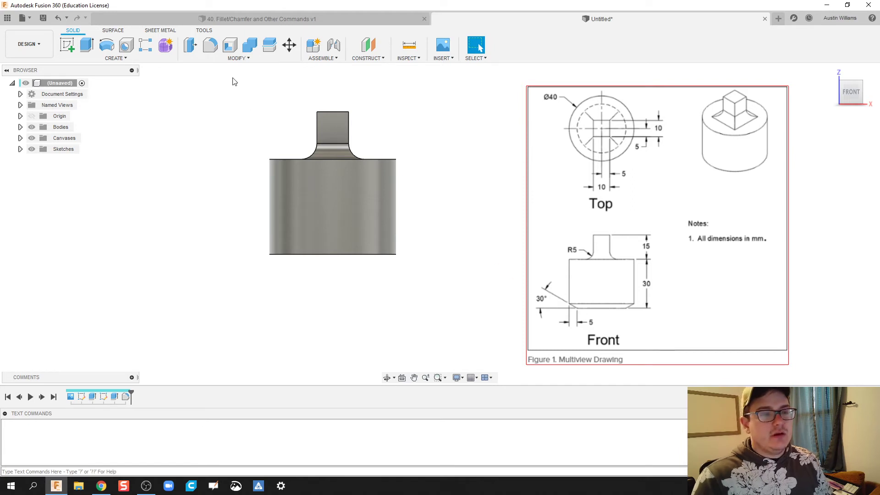
{"action": "left_click", "coordinate": [236, 62]}
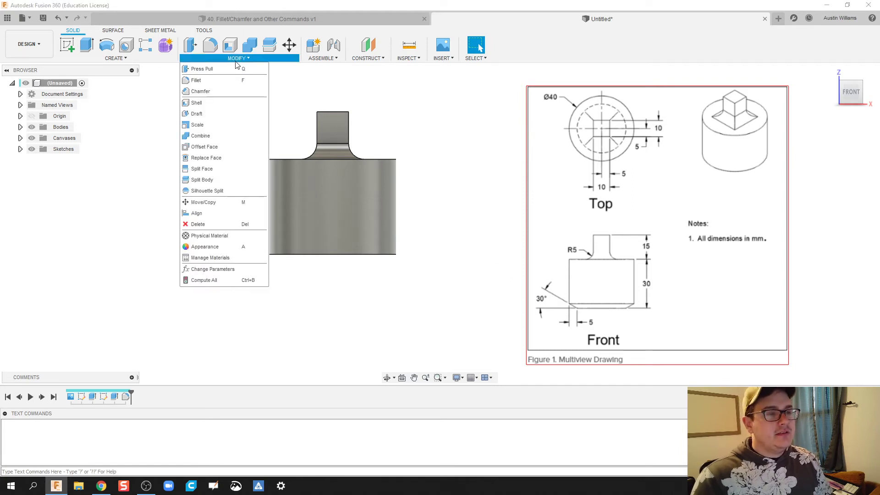
{"action": "left_click", "coordinate": [212, 93]}
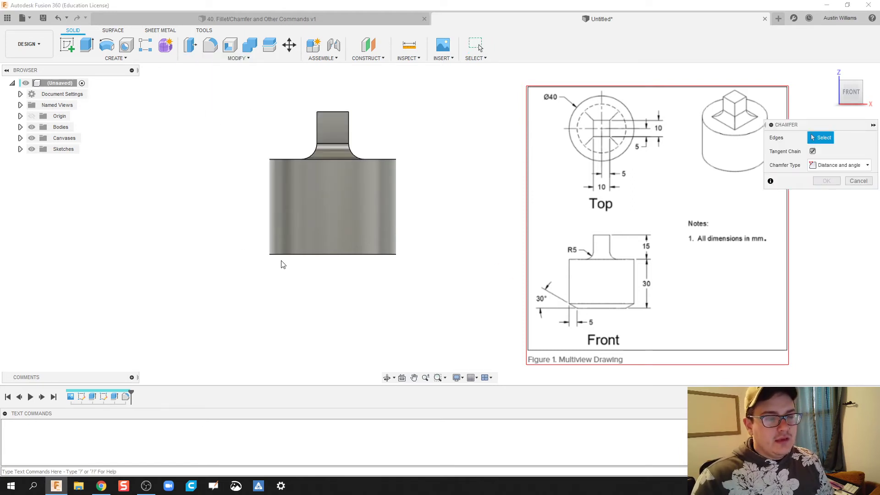
{"action": "left_click", "coordinate": [285, 255]}
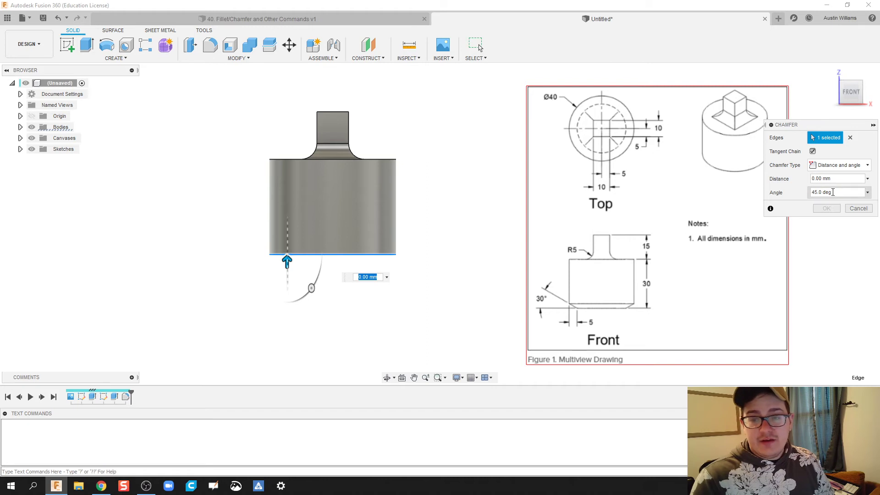
- Make it a distance-and-angle chamfer of 5 mm and 30° and apply it
{"action": "left_click", "coordinate": [815, 180]}
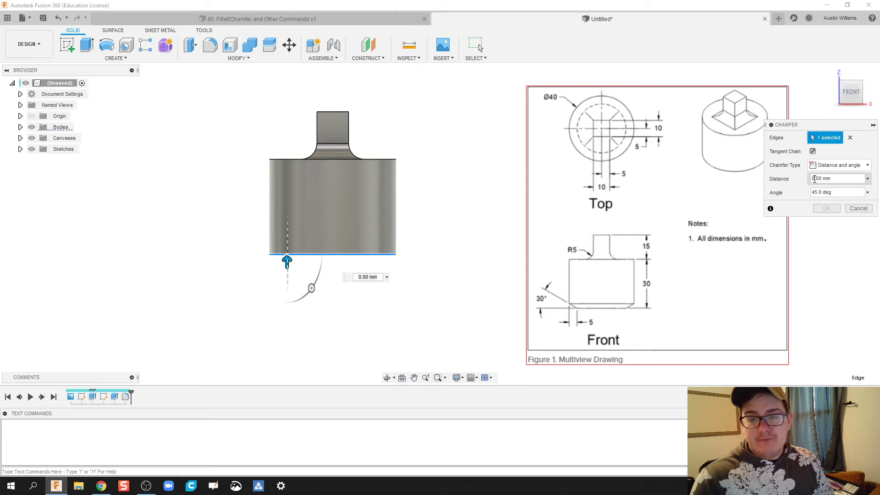
{"action": "left_click", "coordinate": [837, 165]}
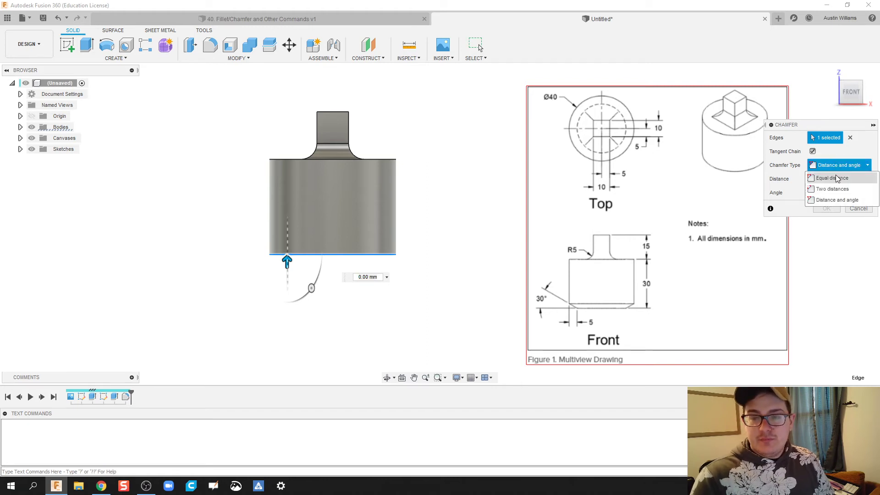
{"action": "left_click", "coordinate": [837, 175]}
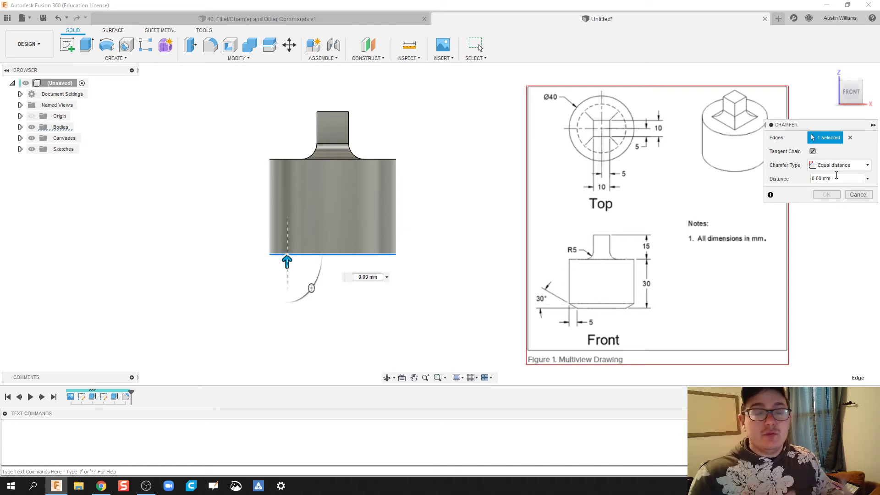
{"action": "left_click", "coordinate": [852, 164]}
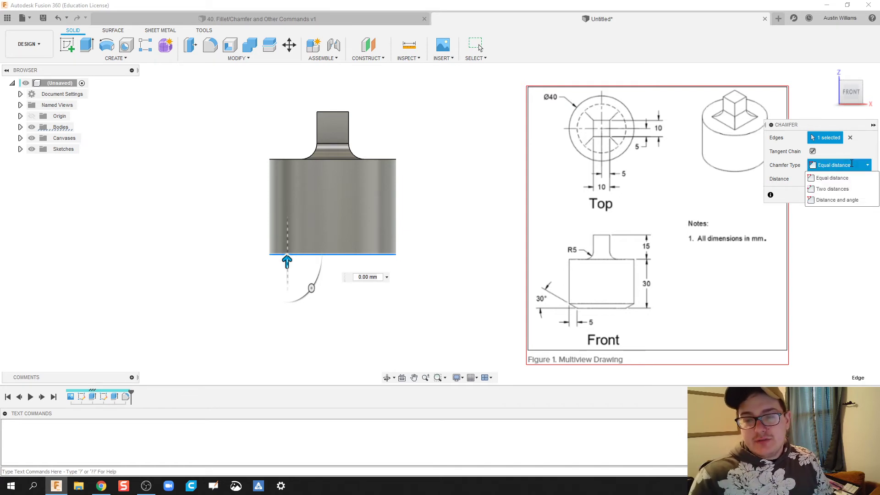
{"action": "left_click", "coordinate": [838, 201]}
{"action": "left_click", "coordinate": [824, 178]}
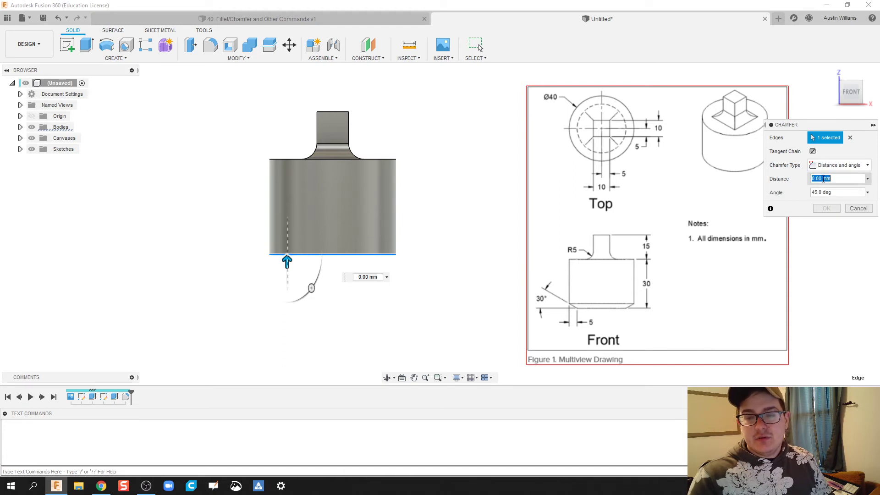
{"action": "double_click", "coordinate": [819, 179]}
{"action": "type", "text": "5"}
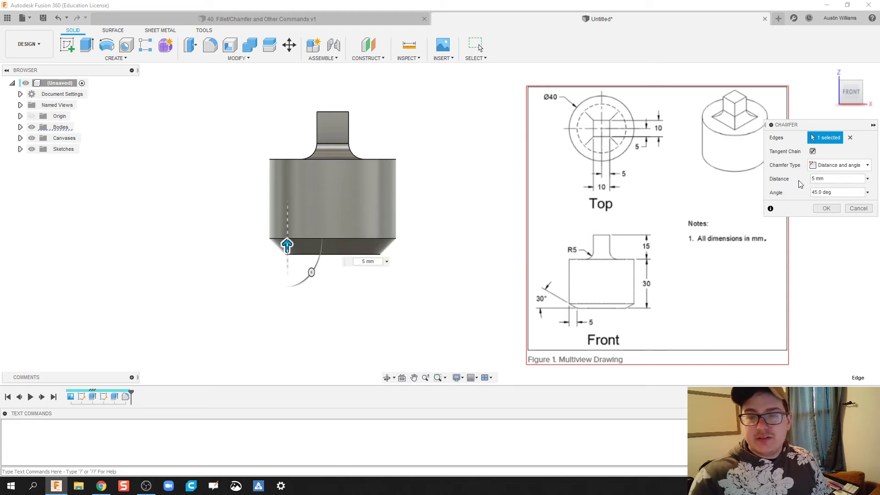
{"action": "key", "text": "Tab"}
{"action": "type", "text": "30"}
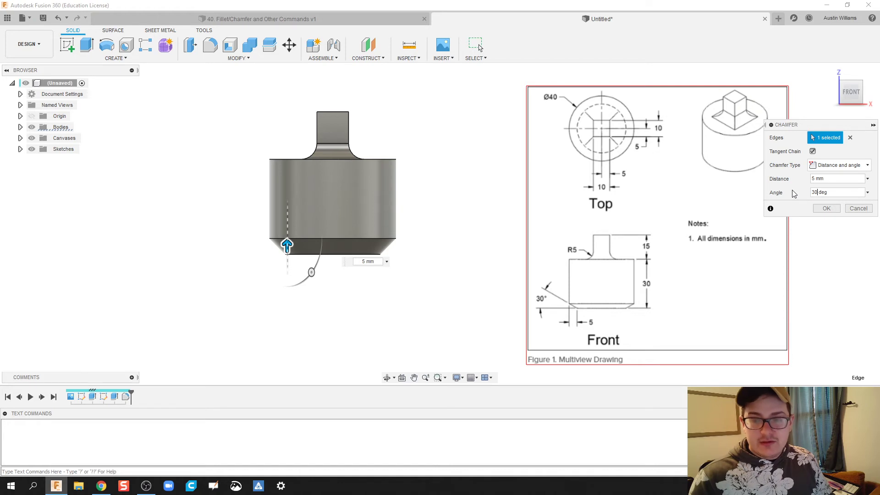
{"action": "left_click", "coordinate": [826, 209]}
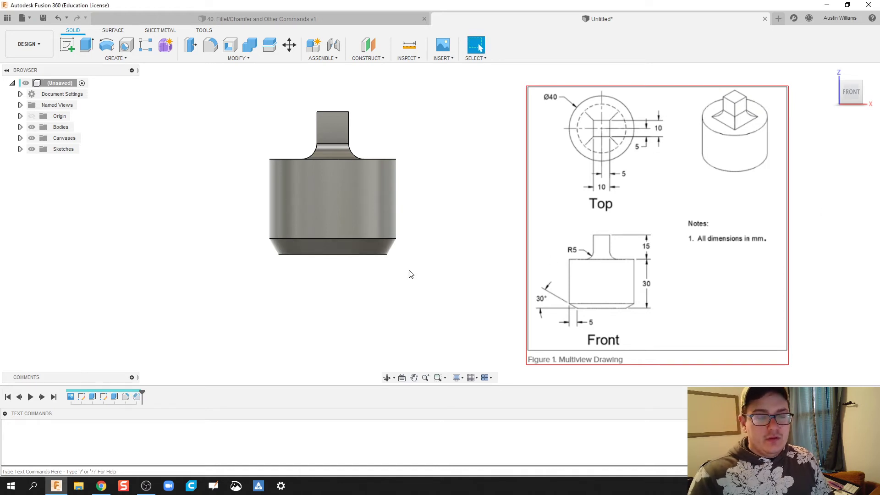
- Start a new drawing from the design, saving the design as 40
{"action": "middle_click_drag", "start_coordinate": [418, 269], "coordinate": [453, 280], "text": "shift"}
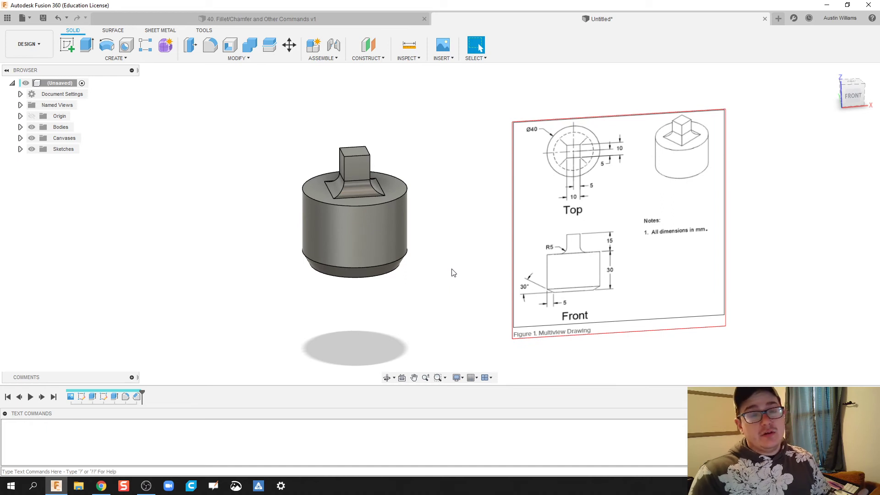
{"action": "left_click", "coordinate": [23, 19]}
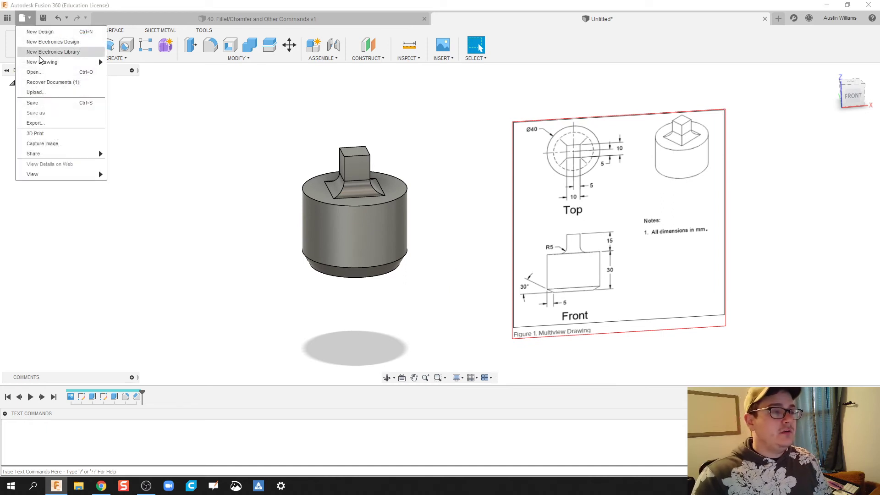
{"action": "mouse_move", "coordinate": [99, 60]}
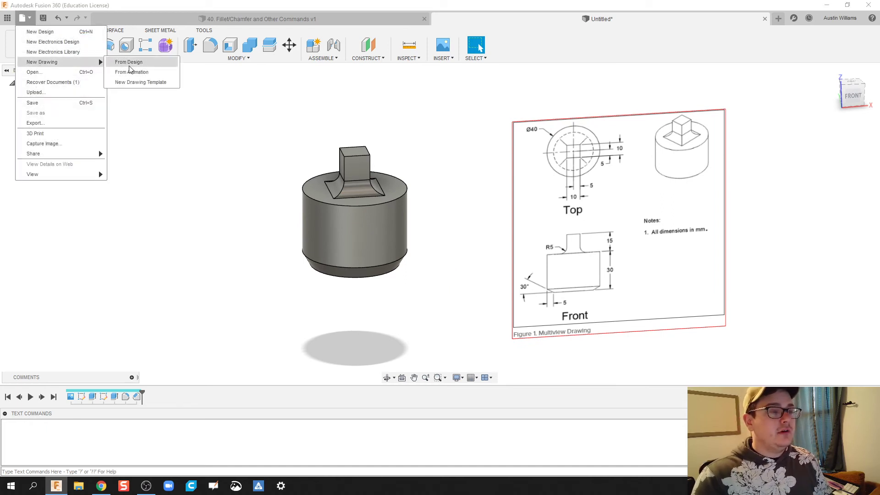
{"action": "left_click", "coordinate": [130, 64]}
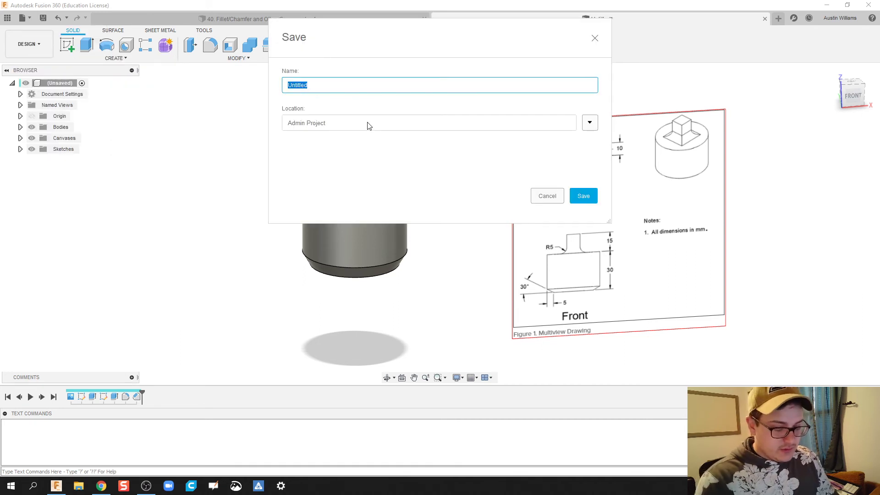
{"action": "type", "text": "40"}
{"action": "key", "text": "Return"}
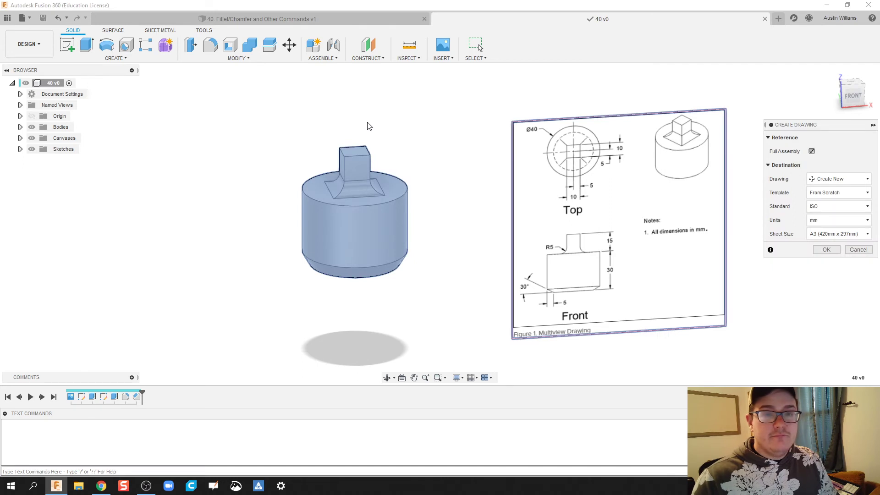
- Create the drawing using the MCHS Title Block (mm) template
{"action": "left_click", "coordinate": [829, 194]}
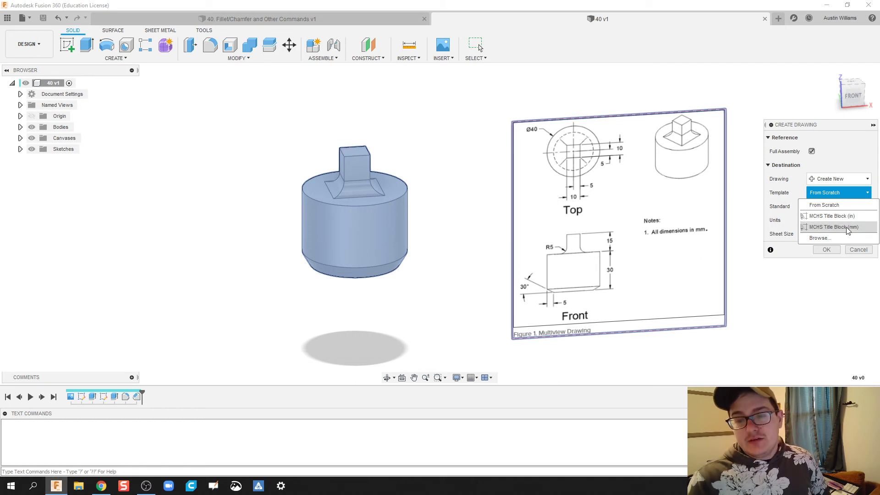
{"action": "left_click", "coordinate": [849, 228]}
{"action": "left_click", "coordinate": [834, 251]}
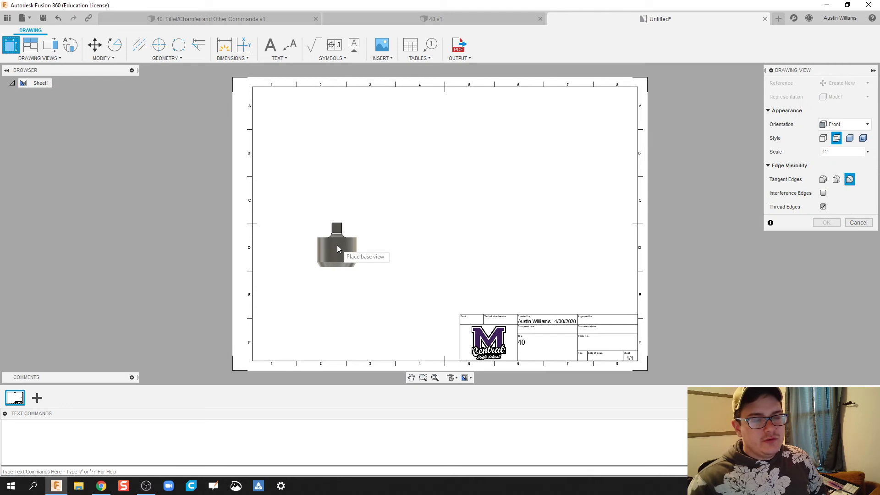
- Place the front base view on the title-block sheet at 2:1 scale
{"action": "left_click", "coordinate": [350, 248]}
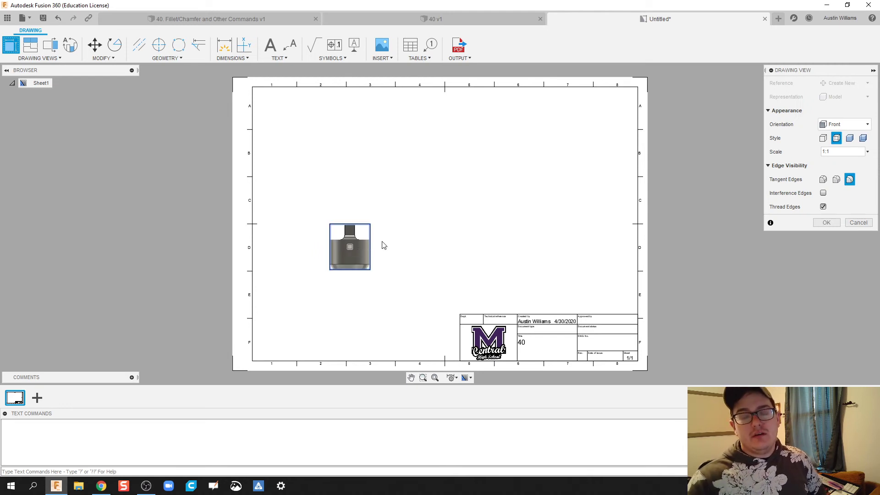
{"action": "left_click", "coordinate": [868, 151]}
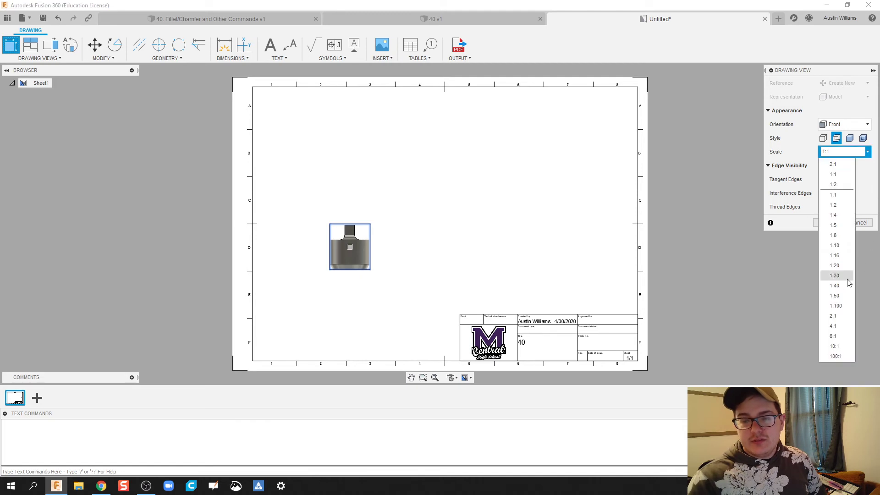
{"action": "left_click", "coordinate": [840, 315]}
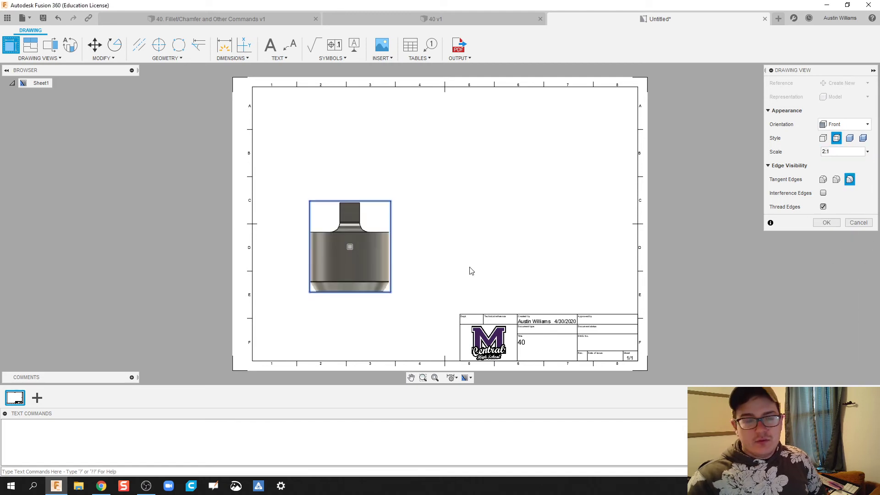
{"action": "left_click", "coordinate": [825, 224]}
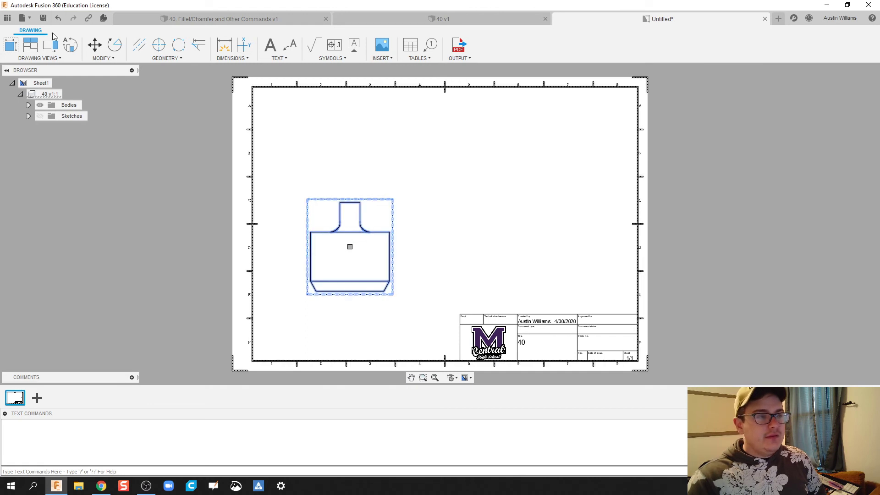
{"action": "left_click", "coordinate": [33, 50]}
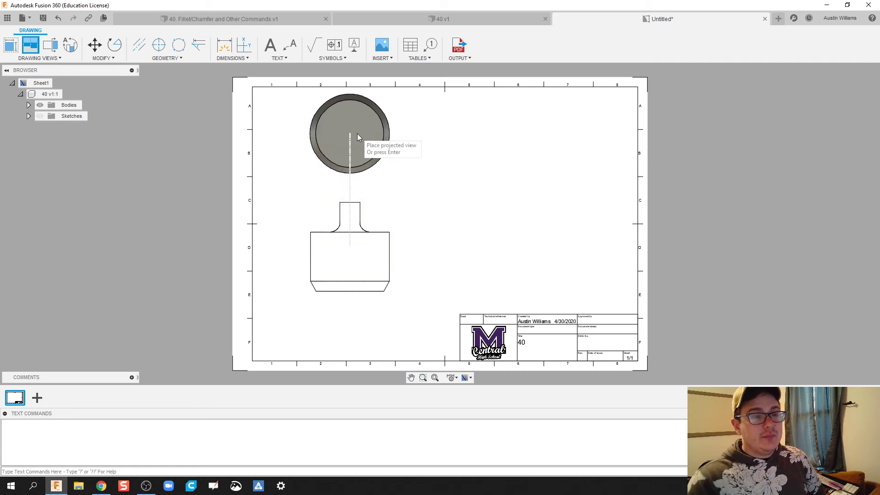
- Project the circular top view from the front view and move it above the front view
{"action": "left_click", "coordinate": [342, 341]}
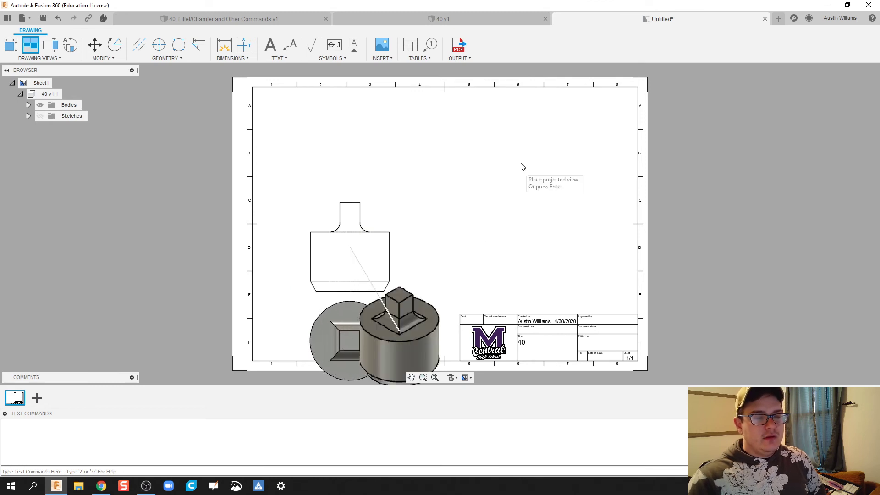
{"action": "right_click", "coordinate": [456, 164]}
{"action": "left_click", "coordinate": [491, 166]}
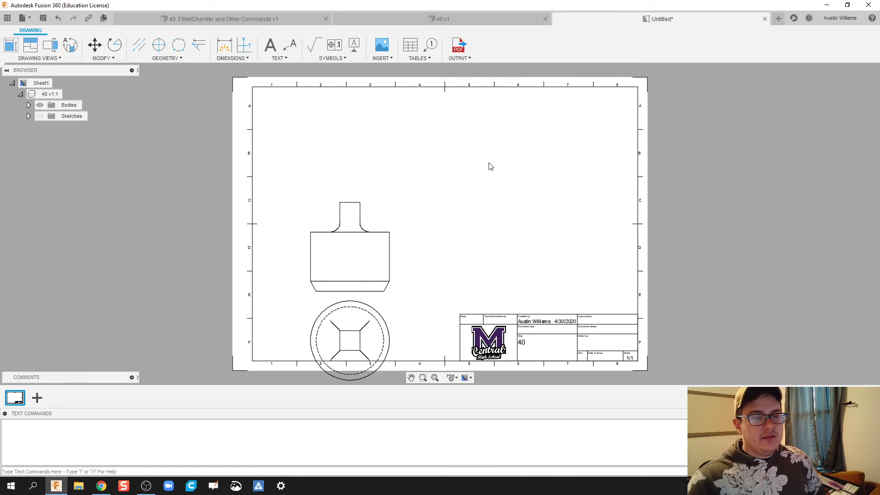
{"action": "left_click", "coordinate": [350, 340]}
{"action": "key", "text": "p"}
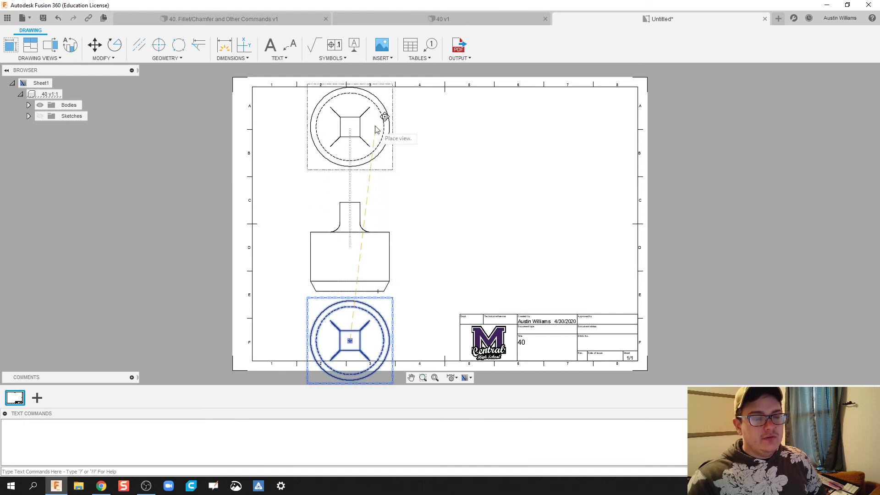
{"action": "left_click", "coordinate": [370, 142]}
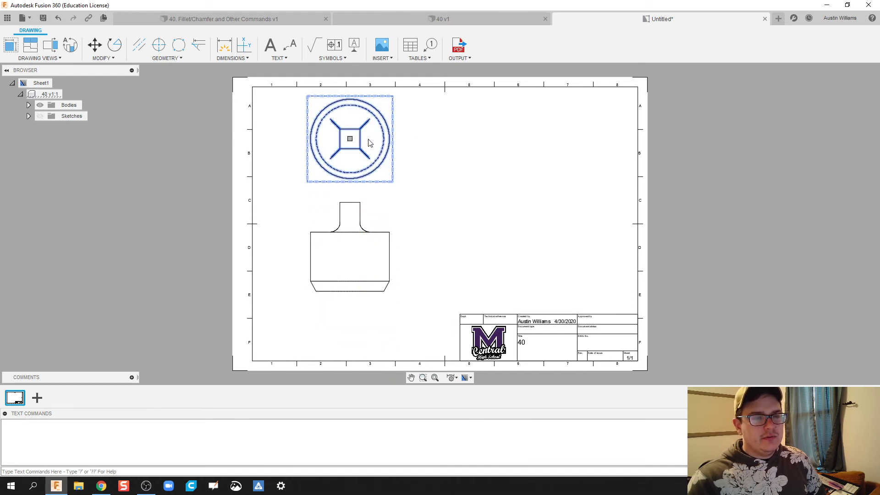
{"action": "key", "text": "Return"}
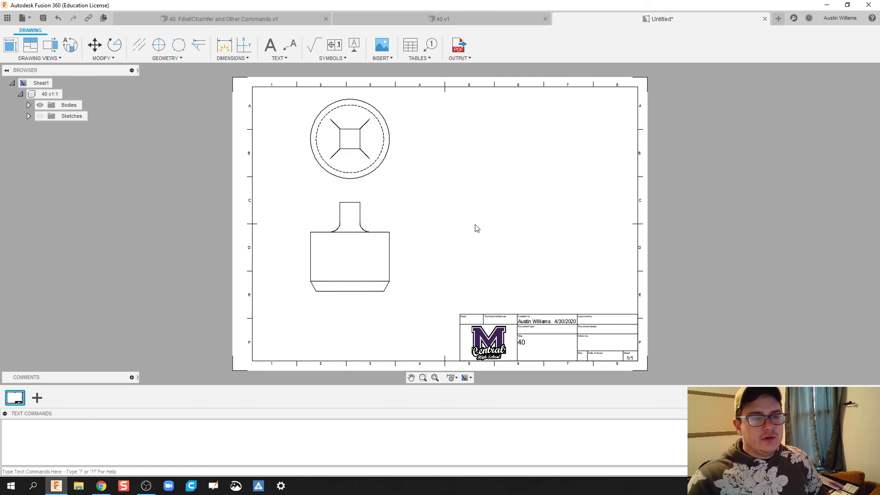
- Place a new base view at the sheet's upper right at 2:1 scale, NE Isometric orientation
{"action": "left_click", "coordinate": [11, 45]}
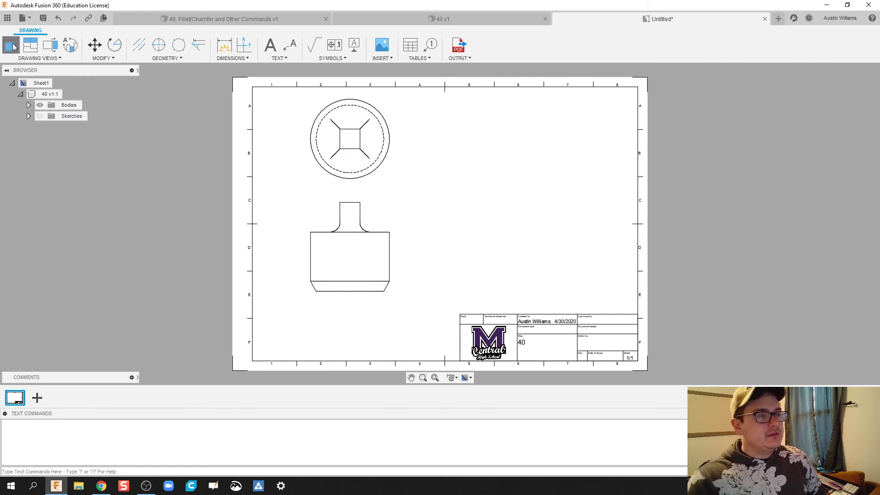
{"action": "left_click", "coordinate": [502, 151]}
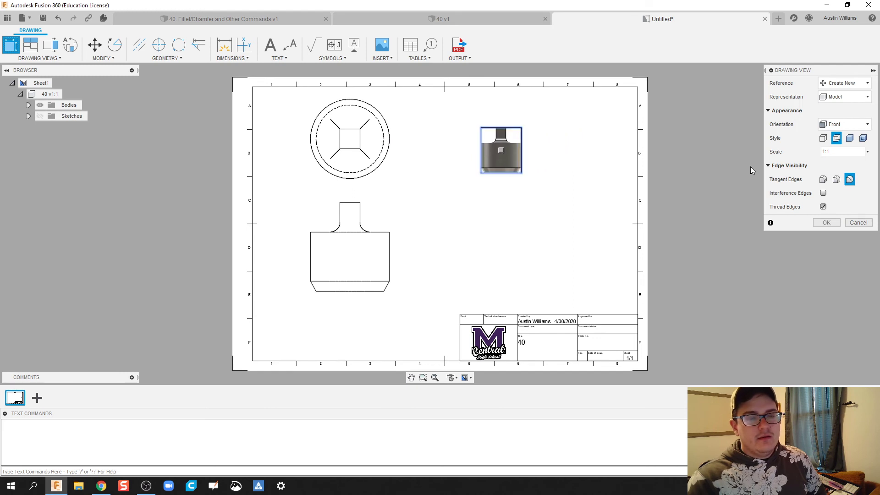
{"action": "left_click", "coordinate": [868, 152]}
{"action": "left_click", "coordinate": [868, 152]}
{"action": "left_click", "coordinate": [868, 152]}
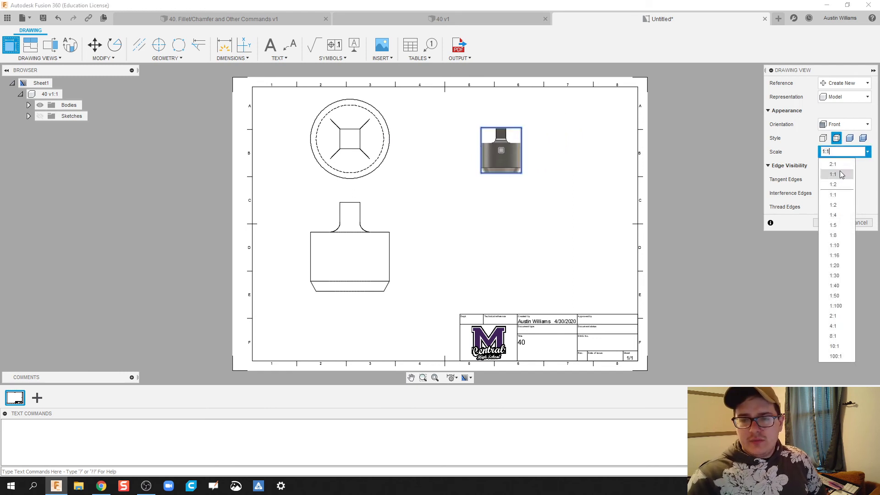
{"action": "left_click", "coordinate": [841, 164]}
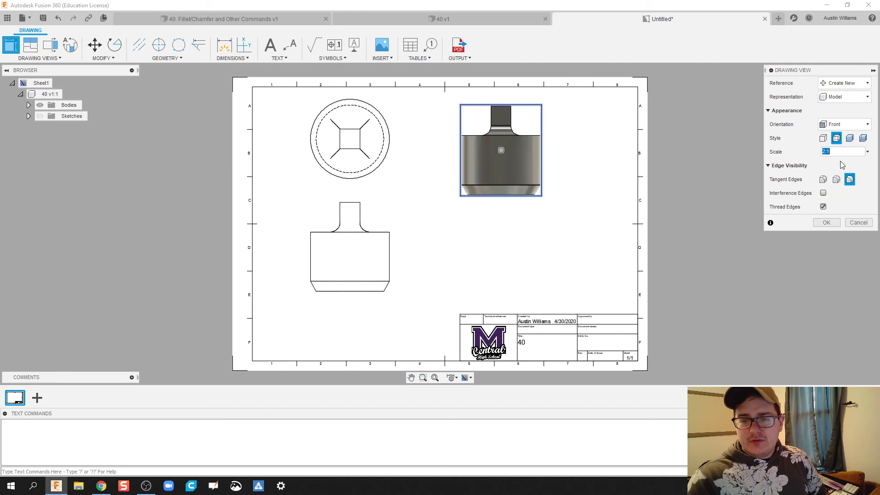
{"action": "left_click", "coordinate": [867, 124]}
{"action": "left_click", "coordinate": [839, 269]}
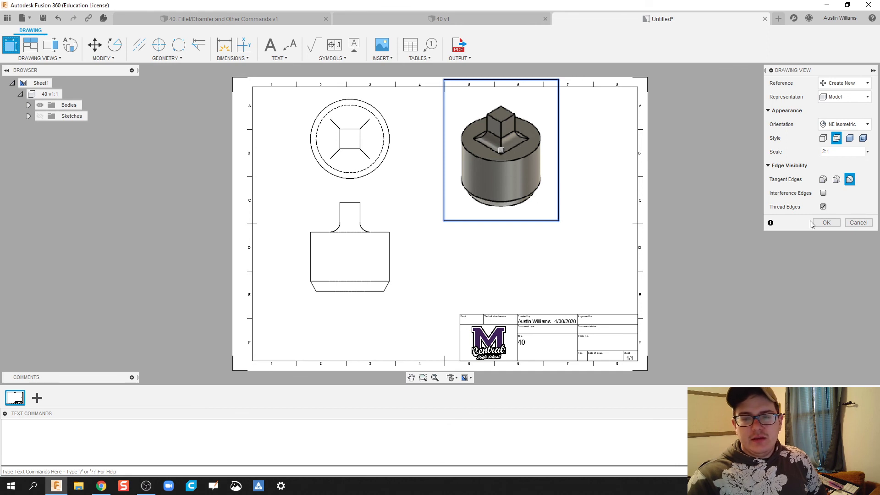
{"action": "left_click", "coordinate": [825, 222]}
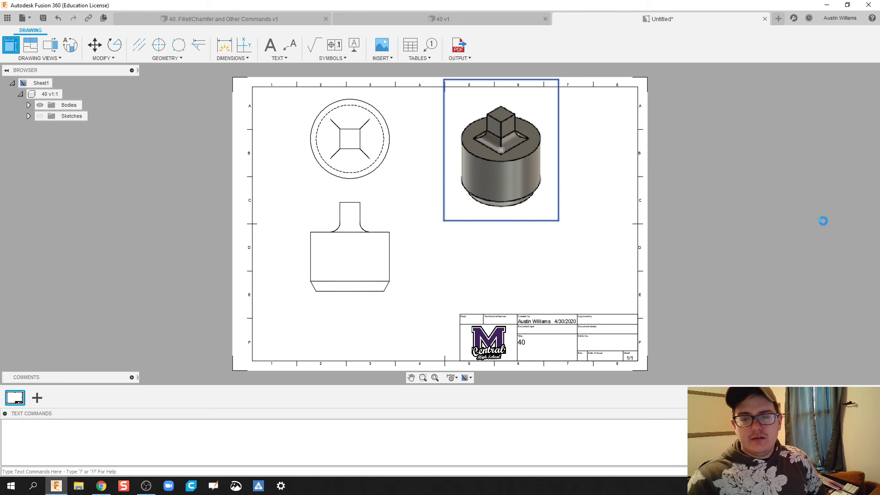
- Switch the isometric view to Shaded style and recentre the sheet
{"action": "double_click", "coordinate": [539, 123]}
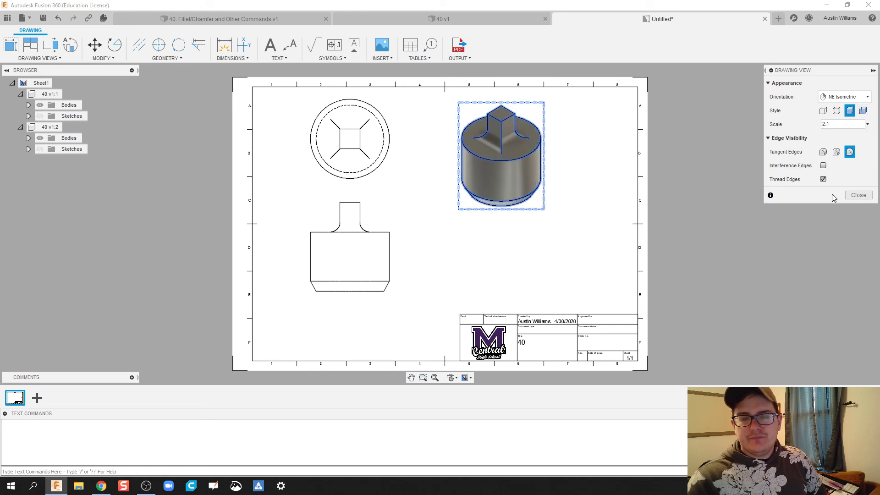
{"action": "left_click", "coordinate": [859, 196]}
{"action": "scroll", "coordinate": [481, 226], "scroll_direction": "up", "scroll_amount": 2}
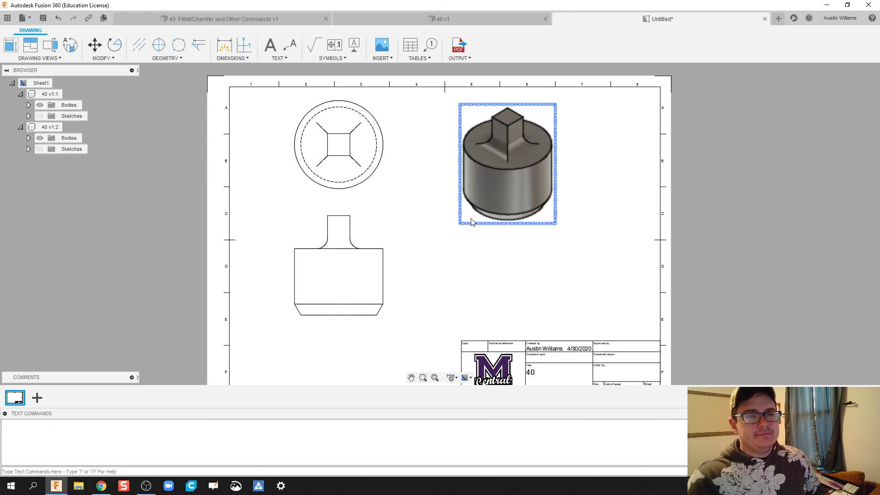
{"action": "middle_click_drag", "start_coordinate": [460, 266], "coordinate": [490, 258]}
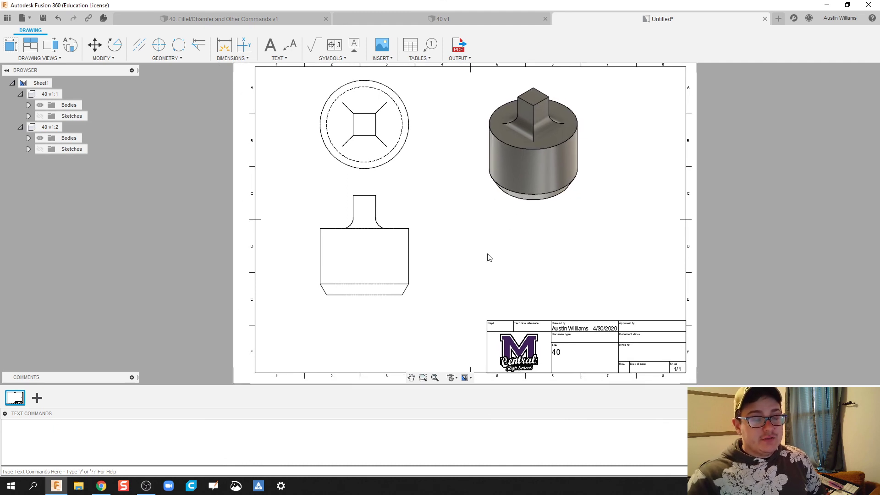
{"action": "scroll", "coordinate": [490, 257], "scroll_direction": "down", "scroll_amount": 1}
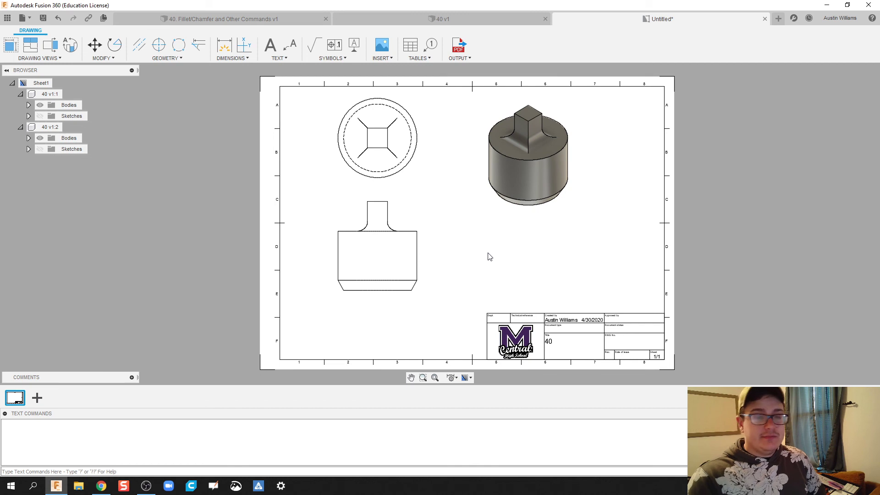